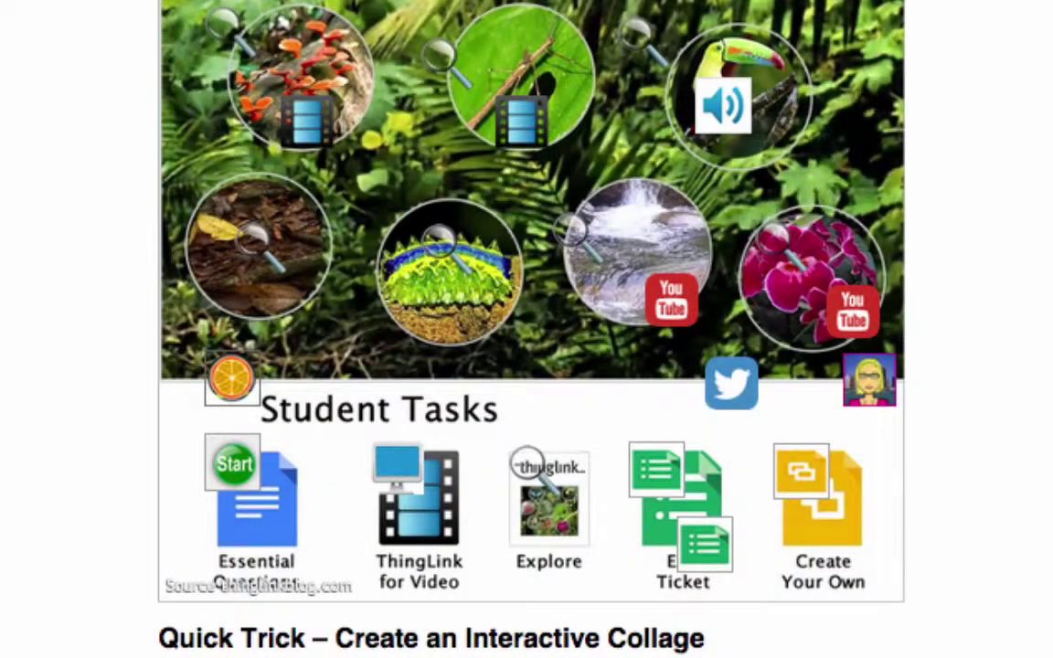
Step: Try the sample image's tags: play the cacao video, close it, then play the Squirrel Monkey audio
{"action": "mouse_move", "coordinate": [229, 462]}
{"action": "mouse_move", "coordinate": [405, 490]}
{"action": "left_click", "coordinate": [534, 475]}
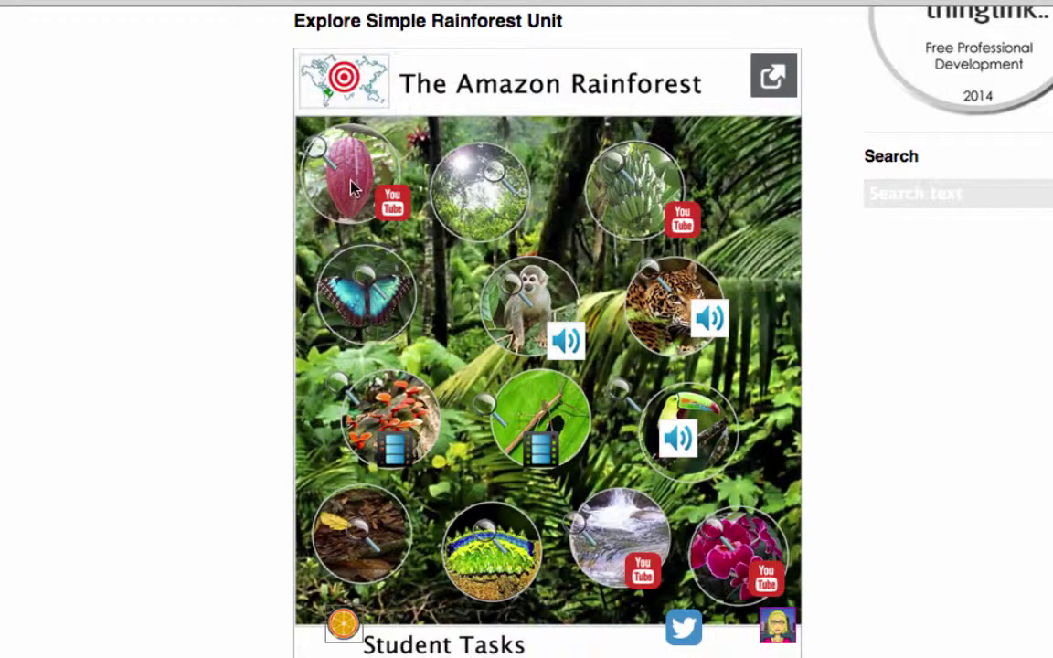
{"action": "mouse_move", "coordinate": [315, 162]}
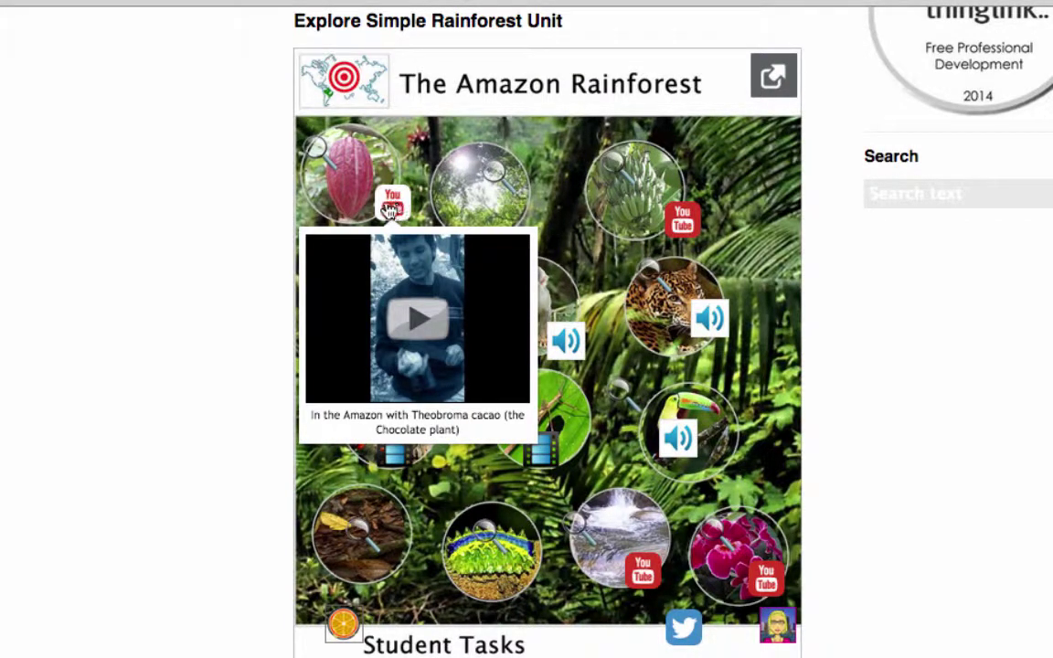
{"action": "left_click", "coordinate": [411, 329]}
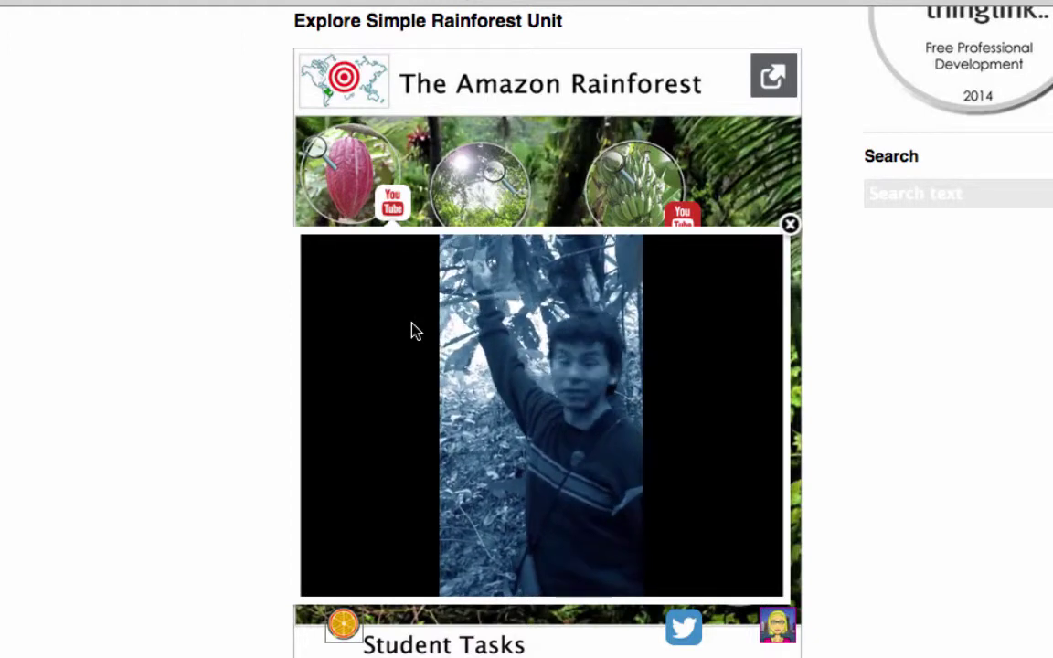
{"action": "left_click", "coordinate": [789, 224]}
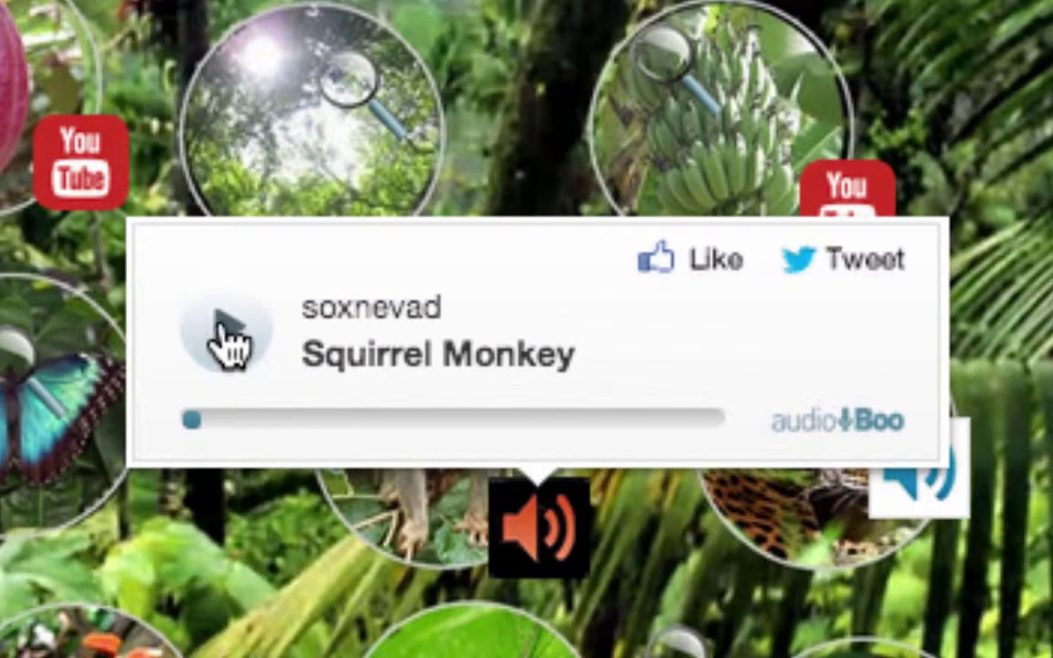
{"action": "left_click", "coordinate": [226, 342]}
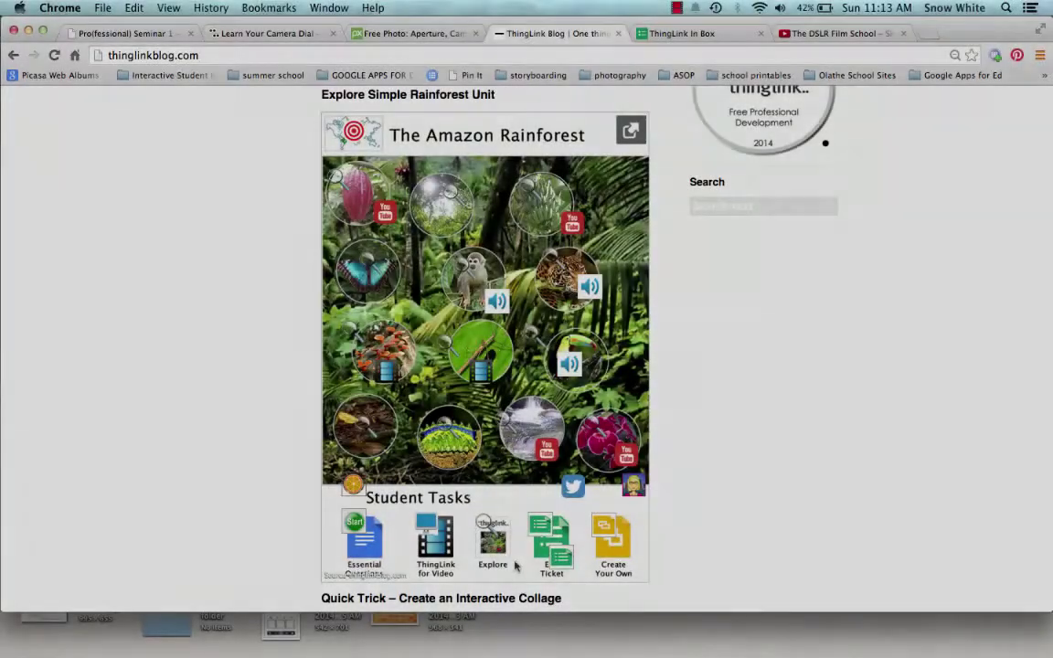
Step: Open the Exit Ticket form in its own tab, scroll through it, and return to the ThingLink blog
{"action": "left_click", "coordinate": [541, 525]}
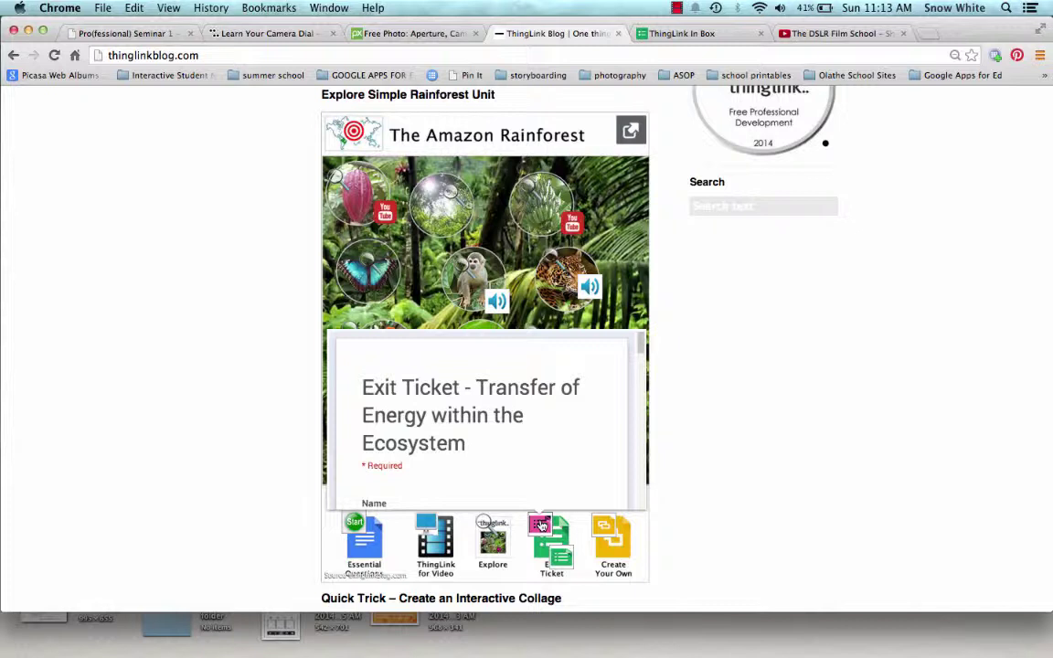
{"action": "left_click", "coordinate": [541, 526]}
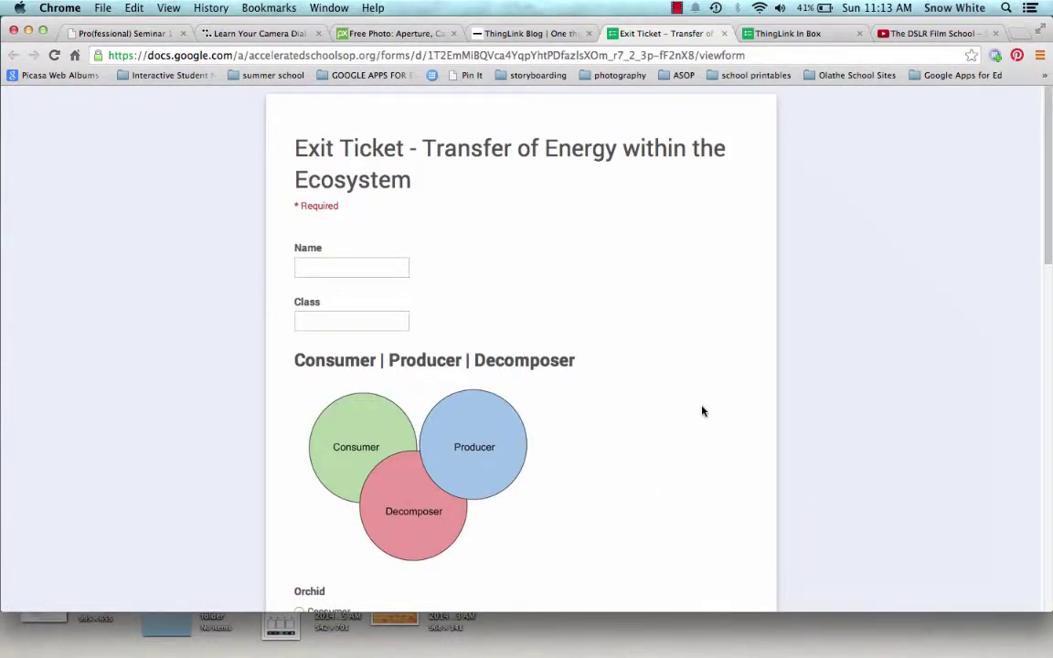
{"action": "scroll", "coordinate": [702, 411], "scroll_direction": "down", "scroll_amount": 10}
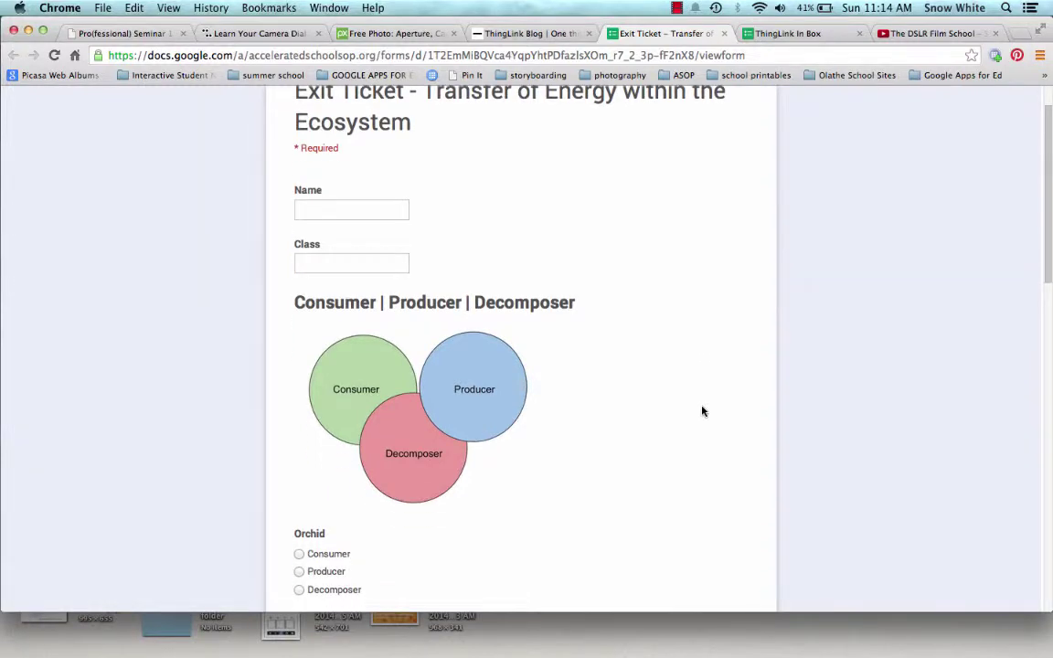
{"action": "left_click", "coordinate": [526, 34]}
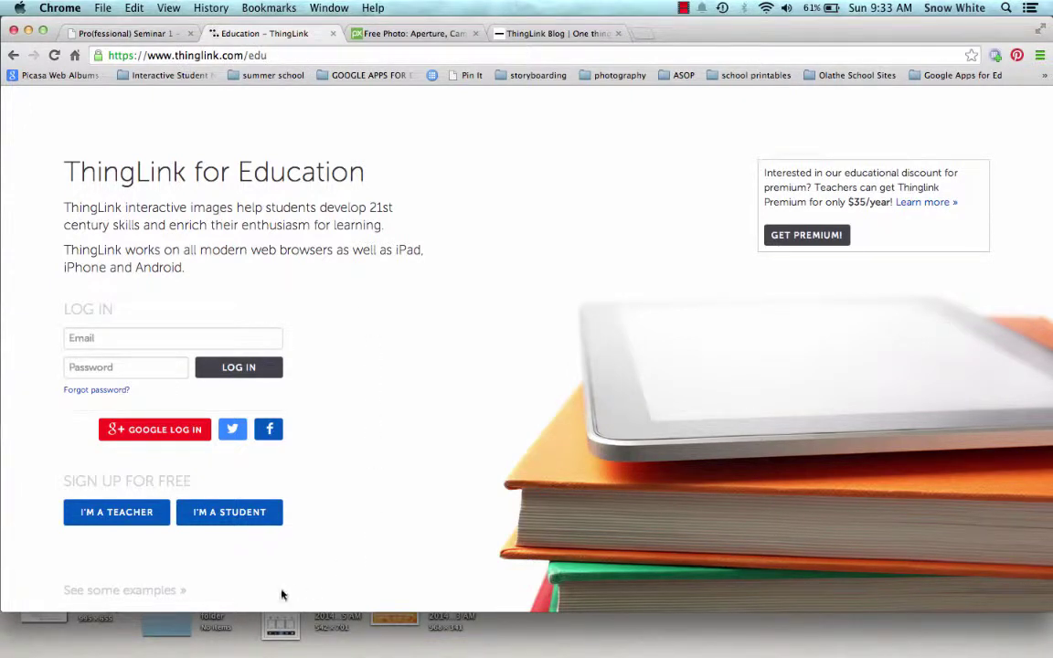
Step: Start a free teacher sign-up with I'M A TEACHER on the ThingLink for Education page
{"action": "left_click", "coordinate": [131, 514]}
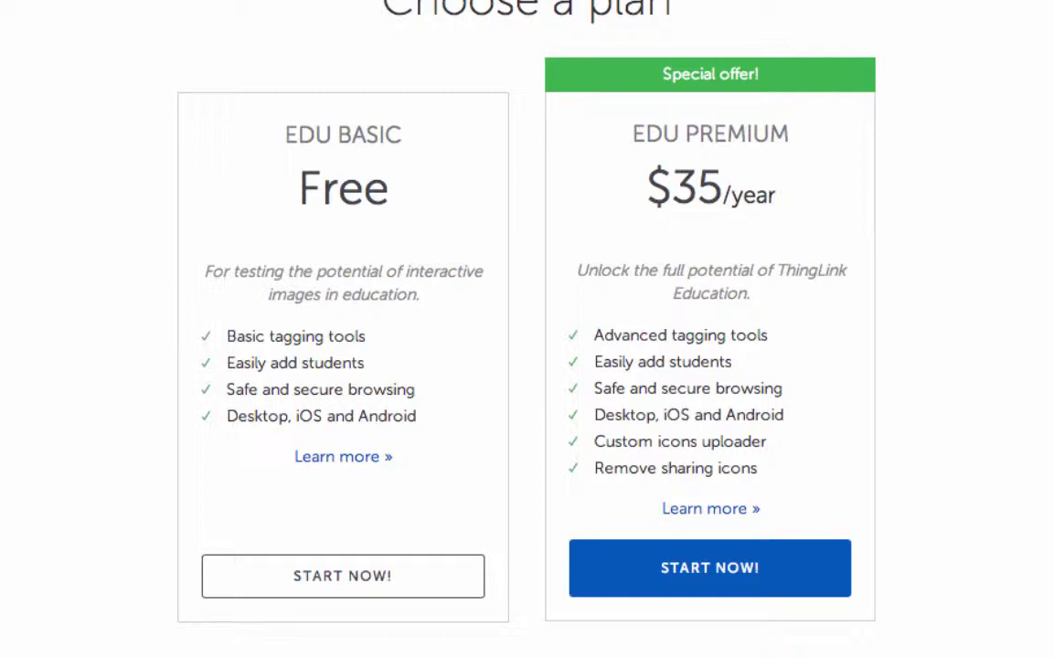
Step: Choose the free EDU Basic plan and sign up with a Google account, granting ThingLink access
{"action": "left_click", "coordinate": [353, 583]}
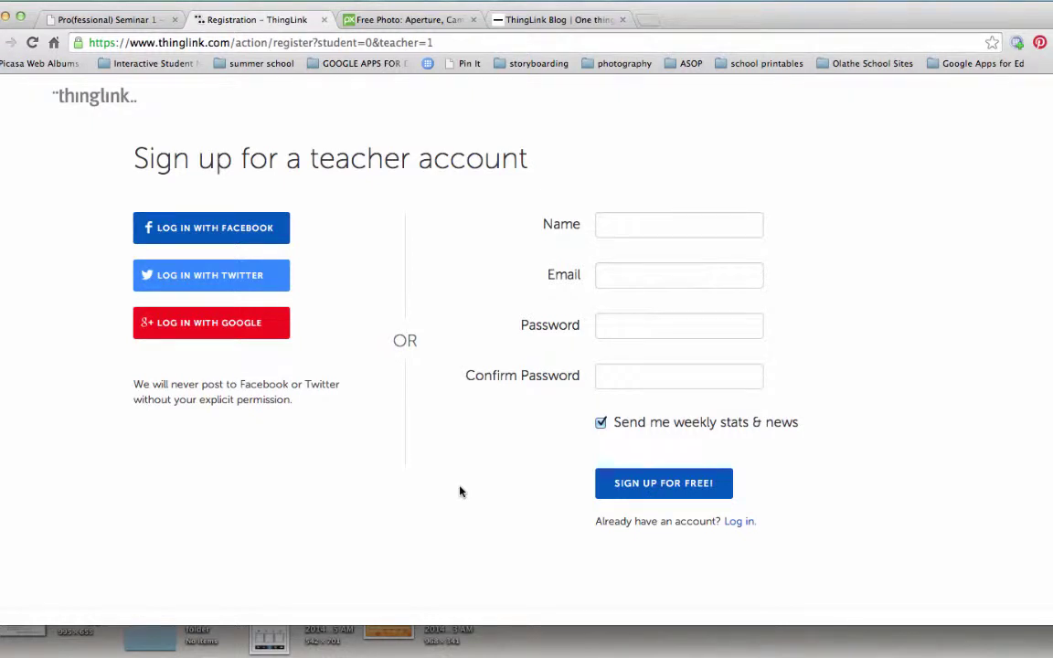
{"action": "left_click", "coordinate": [209, 324]}
{"action": "left_click", "coordinate": [540, 244]}
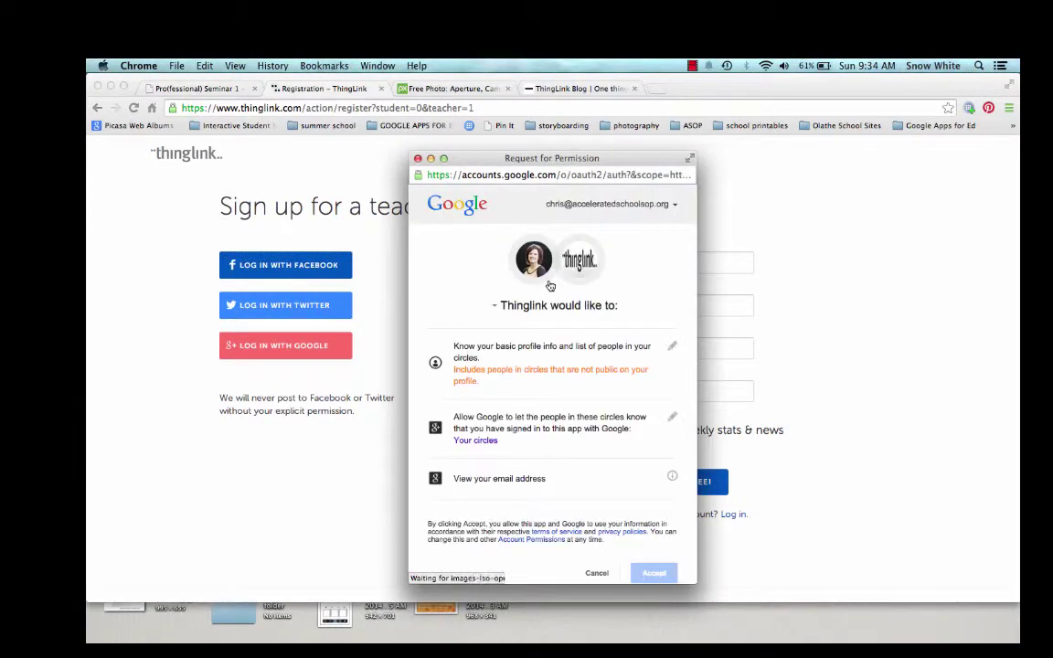
{"action": "left_click", "coordinate": [662, 573]}
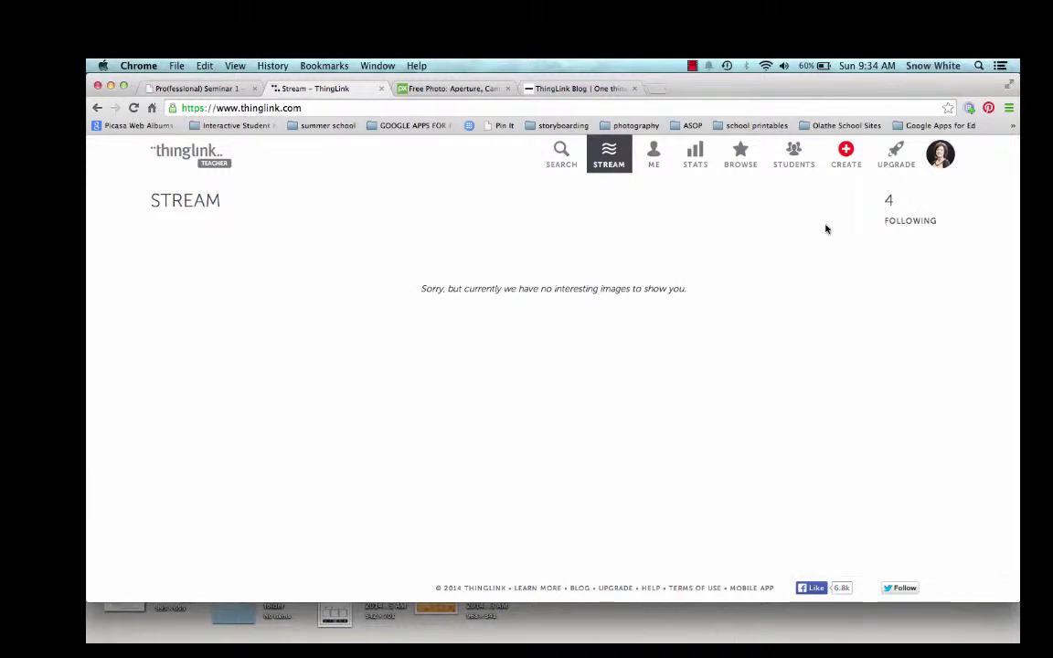
Step: Create a new image by uploading aperture-15613_1920.jpg, found by searching the files for 'dial'
{"action": "left_click", "coordinate": [844, 156]}
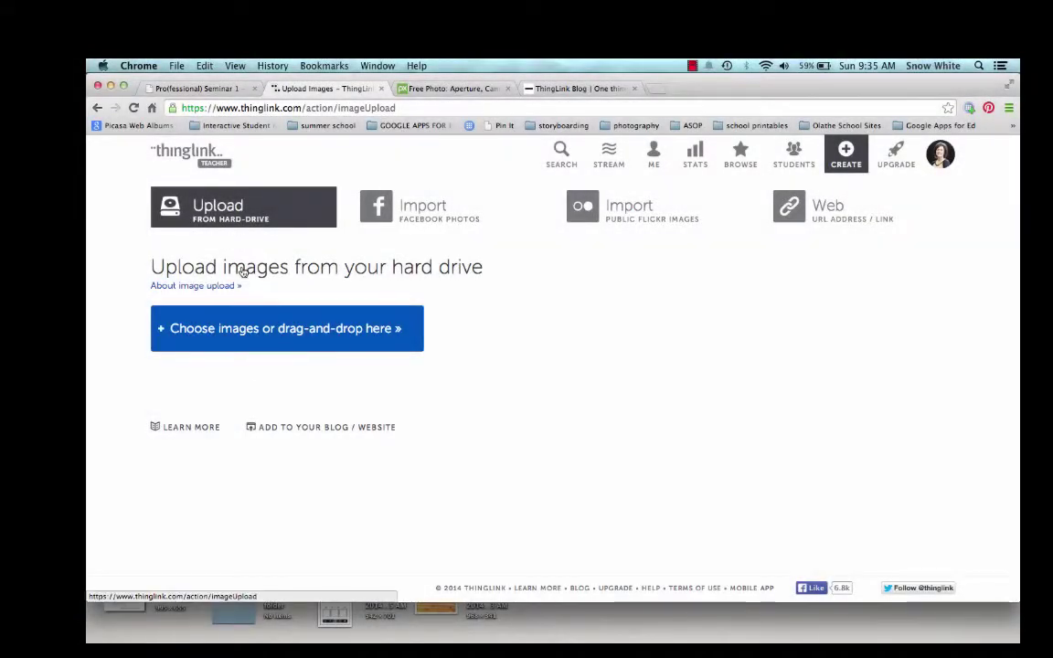
{"action": "left_click", "coordinate": [259, 340]}
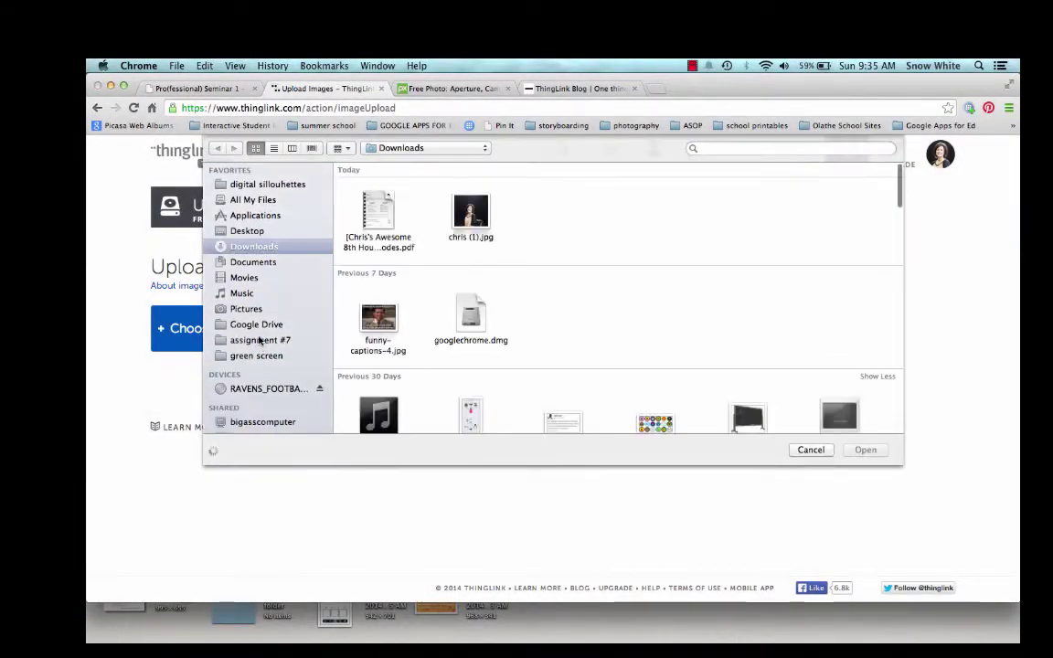
{"action": "left_click", "coordinate": [771, 147]}
{"action": "type", "text": "d"}
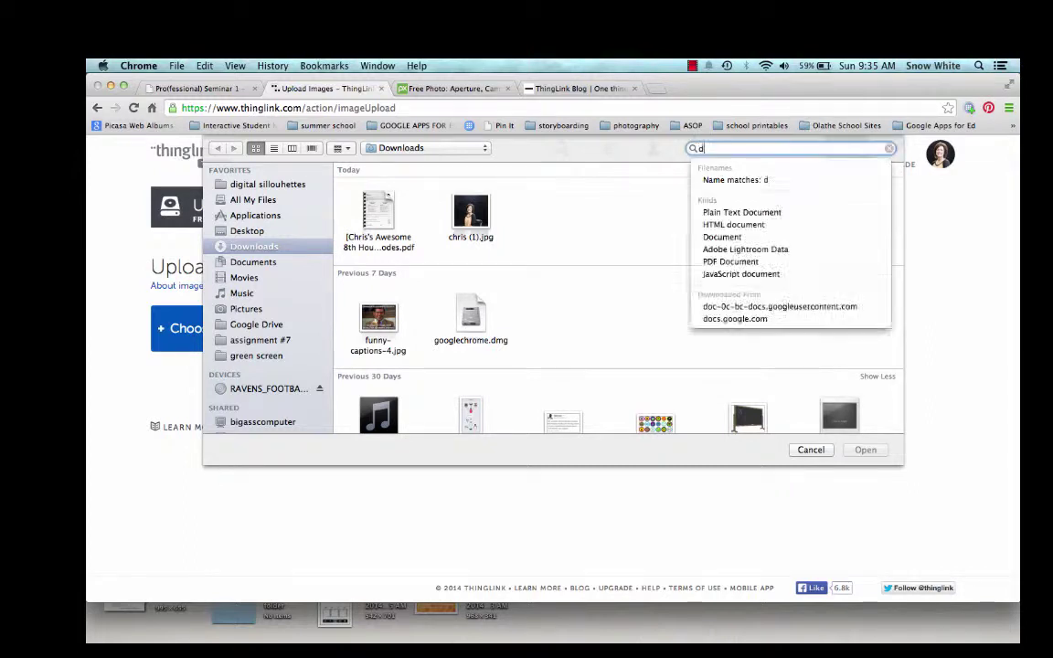
{"action": "type", "text": "ial"}
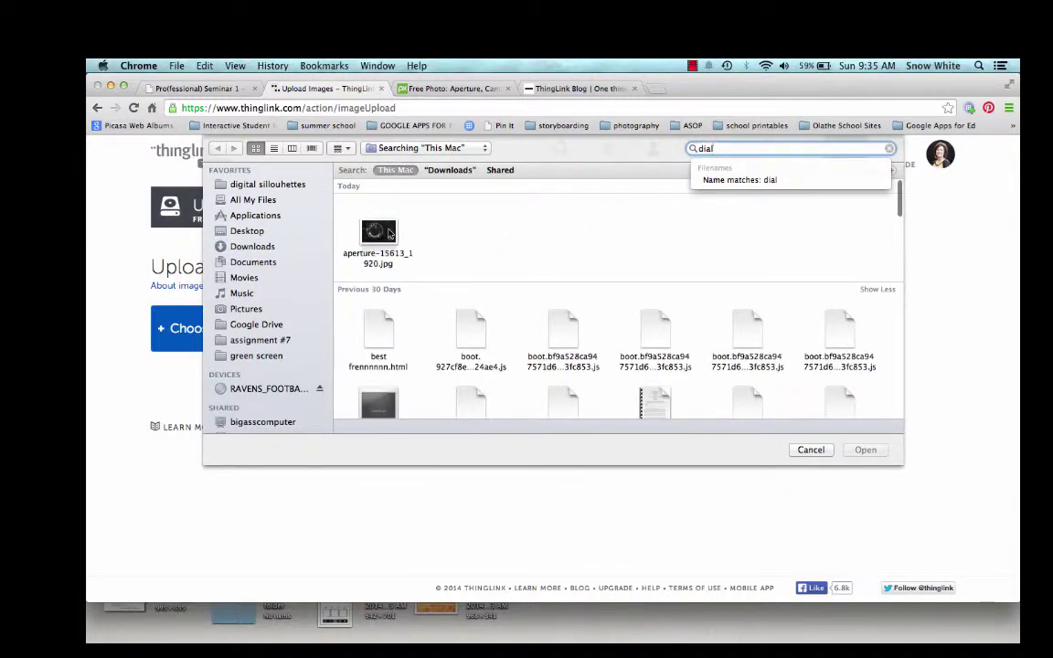
{"action": "left_click", "coordinate": [378, 232]}
{"action": "double_click", "coordinate": [378, 232]}
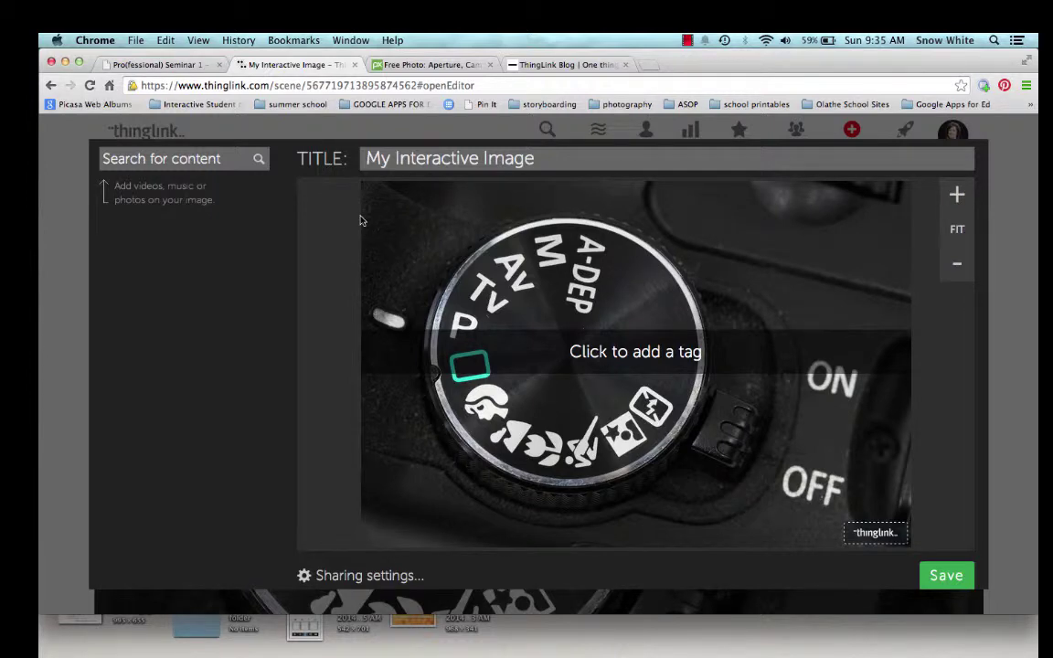
Step: Retitle the image 'Learn Your Camera Dial' and place a first tag on the camera dial
{"action": "left_click_drag", "start_coordinate": [531, 159], "coordinate": [366, 159]}
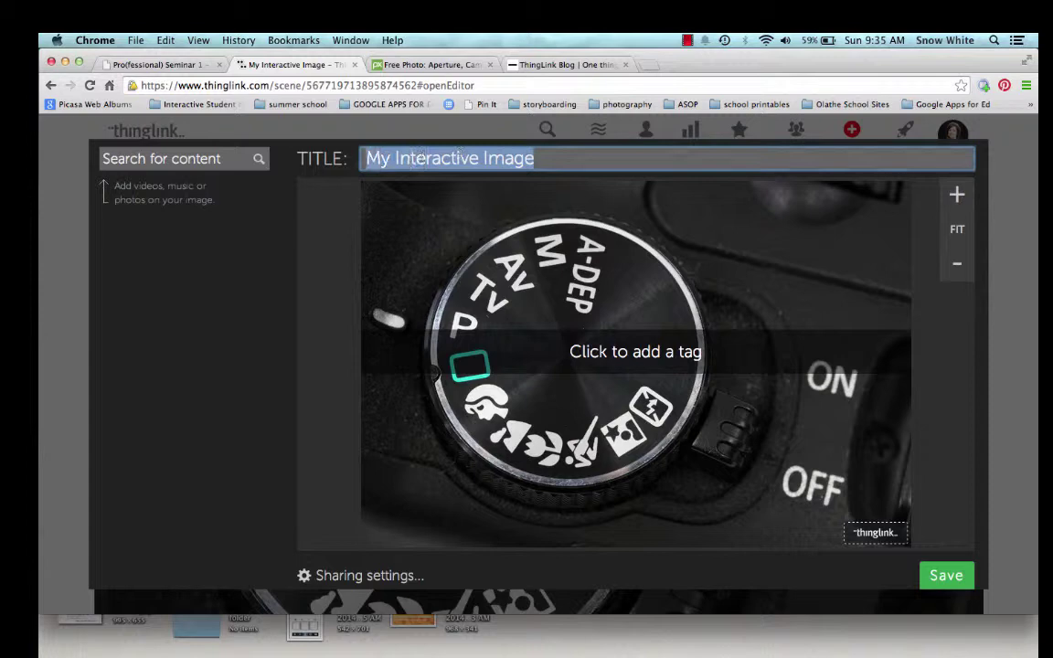
{"action": "type", "text": "Learn "}
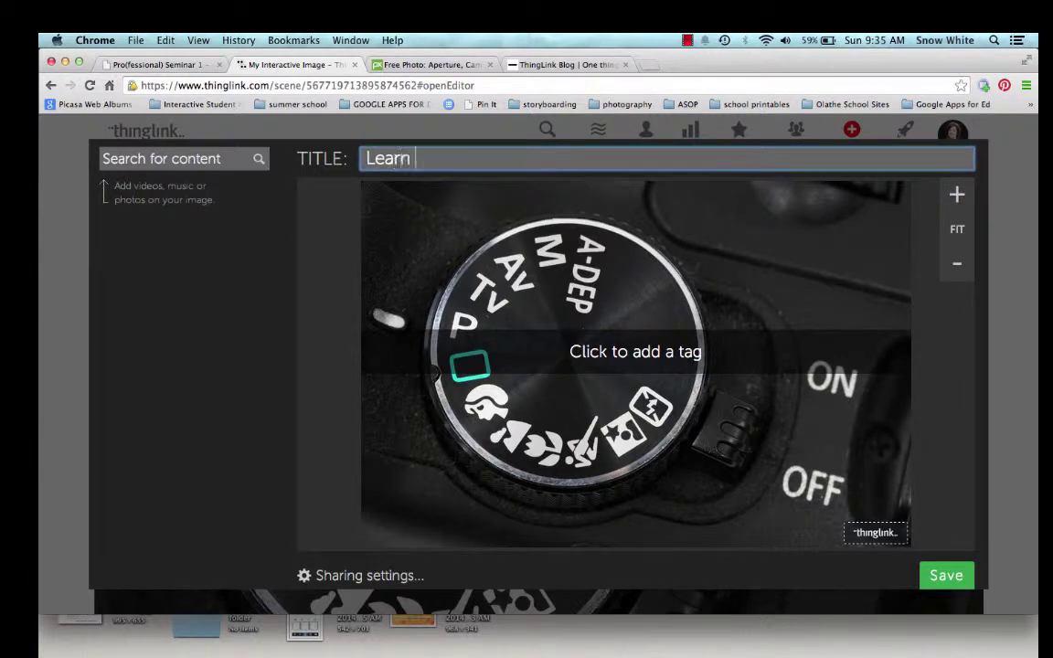
{"action": "type", "text": "Your Camera"}
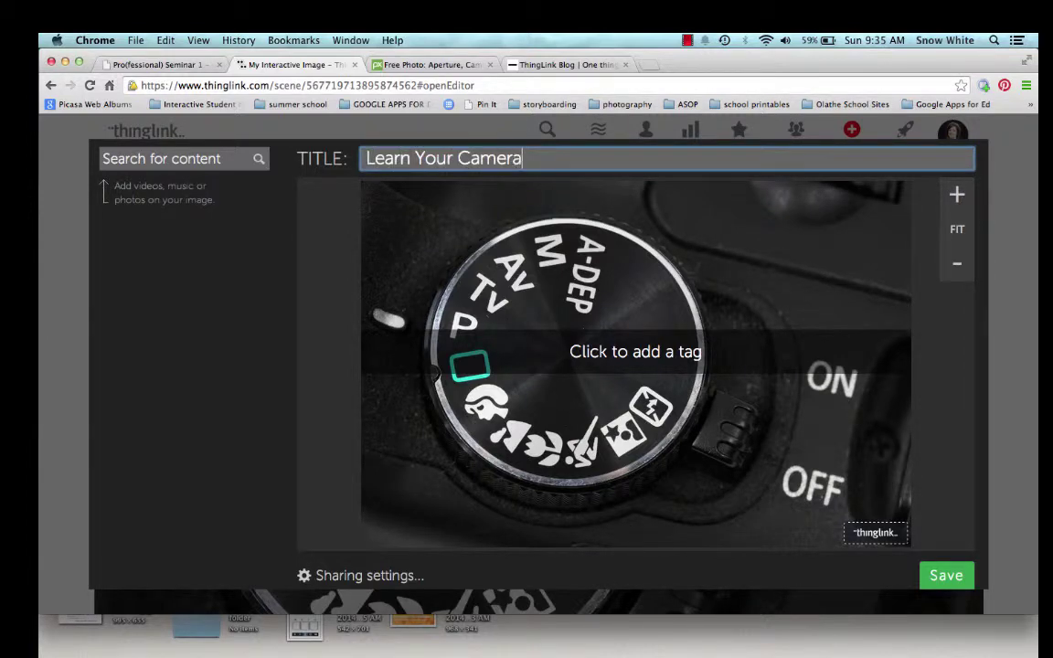
{"action": "type", "text": " Dial"}
{"action": "left_click", "coordinate": [655, 355]}
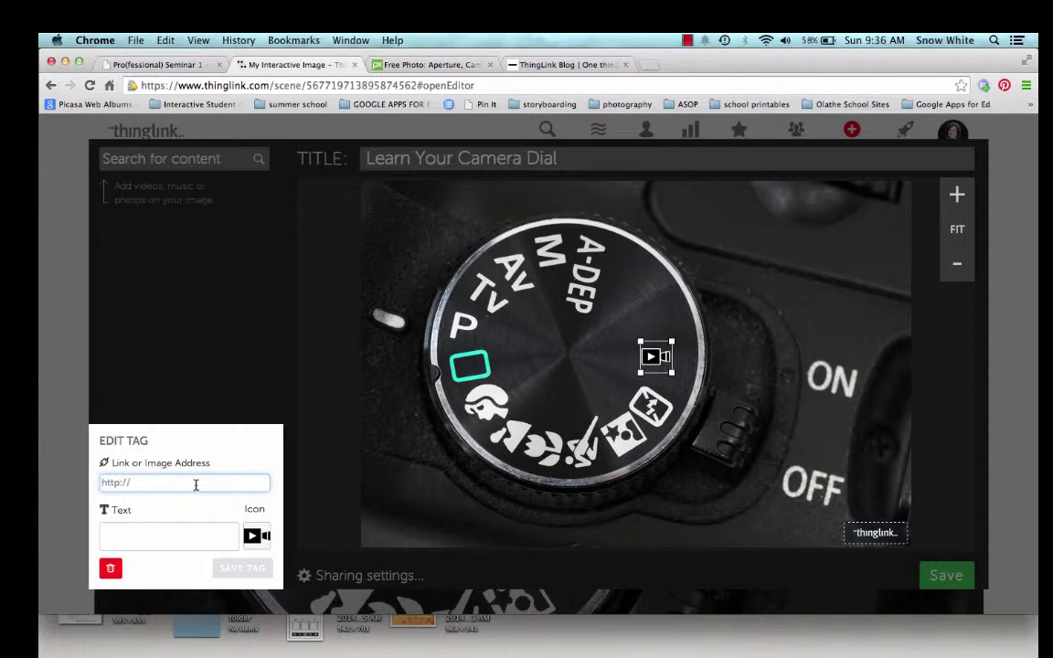
Step: Attach the Photography Tutorial video found by searching 'aperture', caption it 'Aperture Tutorial', and save
{"action": "left_click", "coordinate": [128, 159]}
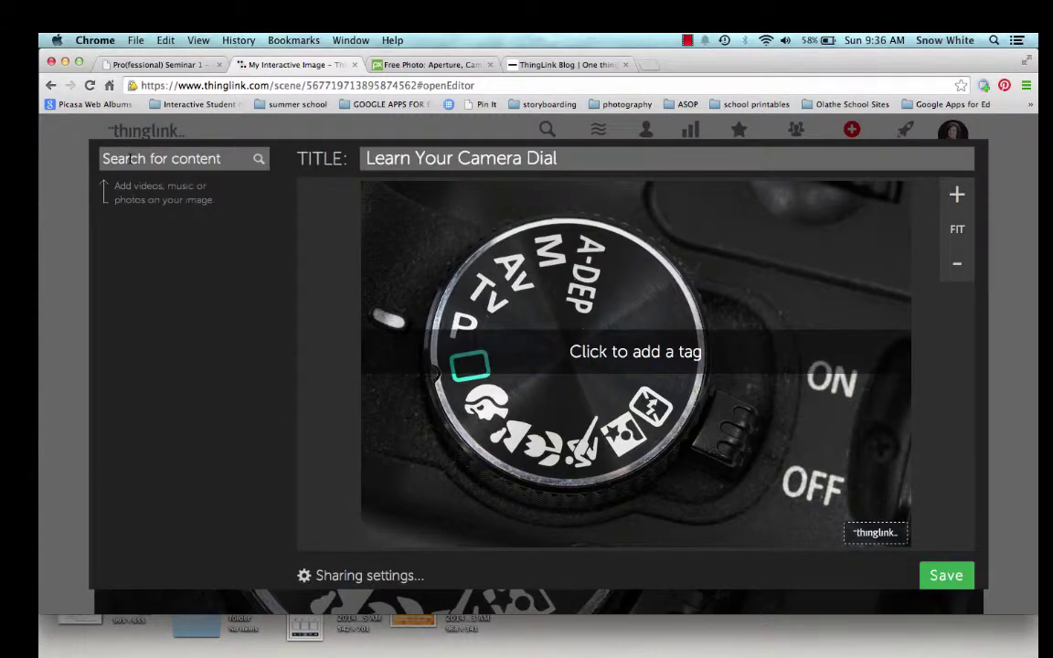
{"action": "left_click", "coordinate": [129, 158]}
{"action": "type", "text": "a"}
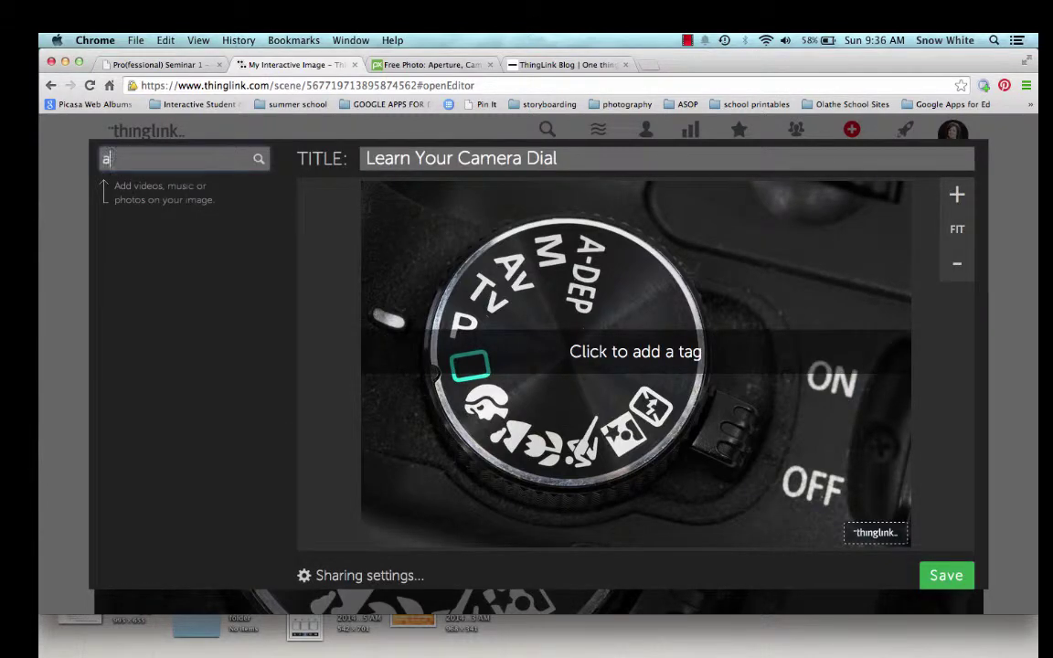
{"action": "type", "text": "perture"}
{"action": "key", "text": "Return"}
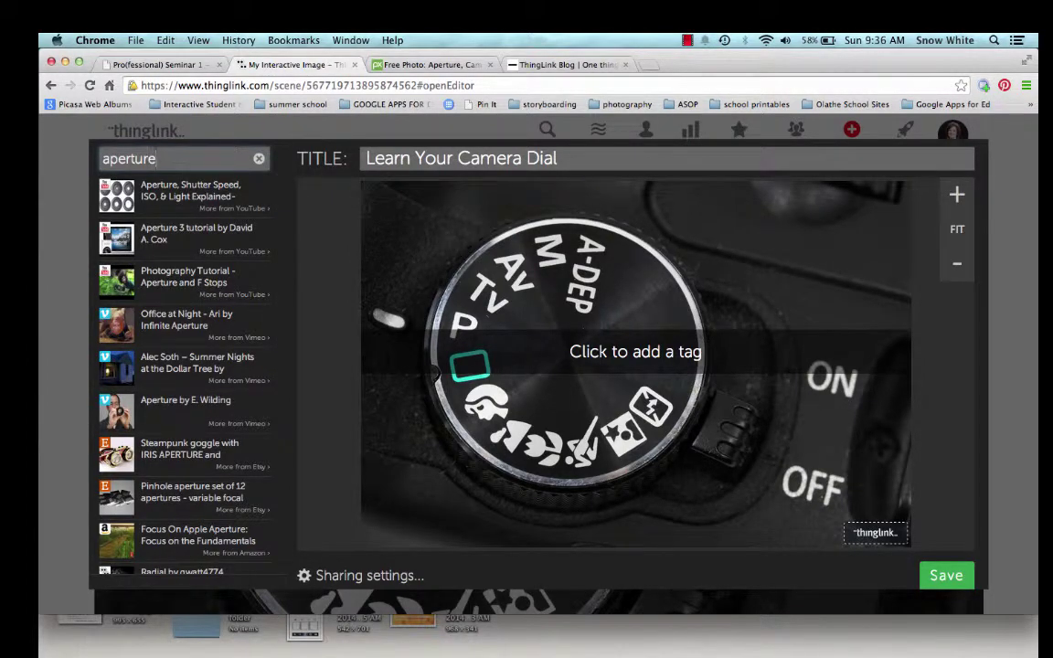
{"action": "left_click", "coordinate": [146, 285]}
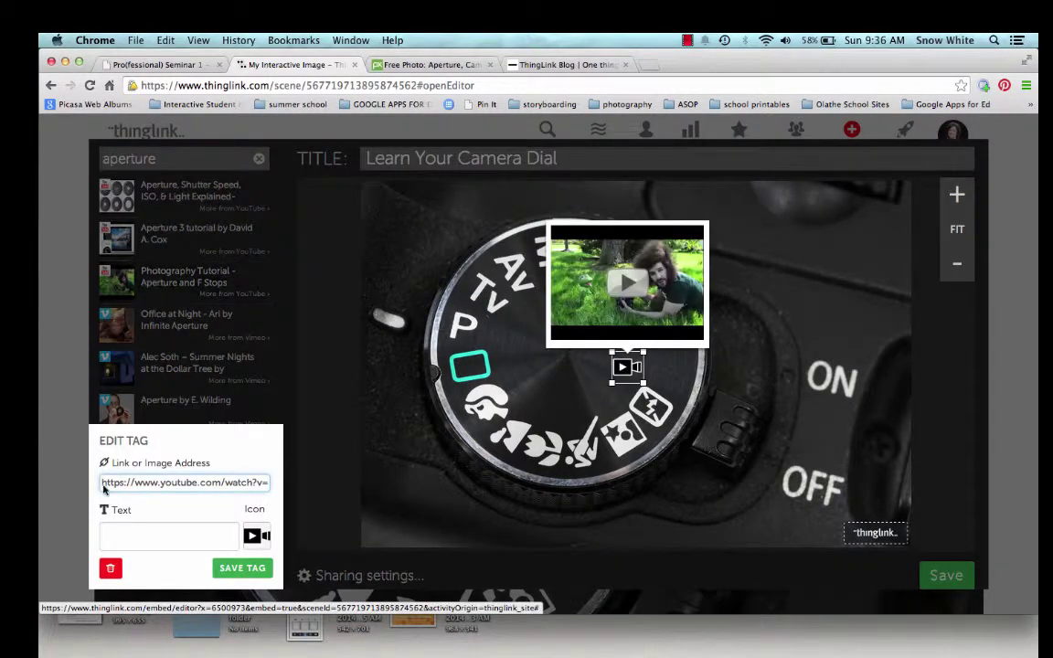
{"action": "left_click", "coordinate": [144, 539]}
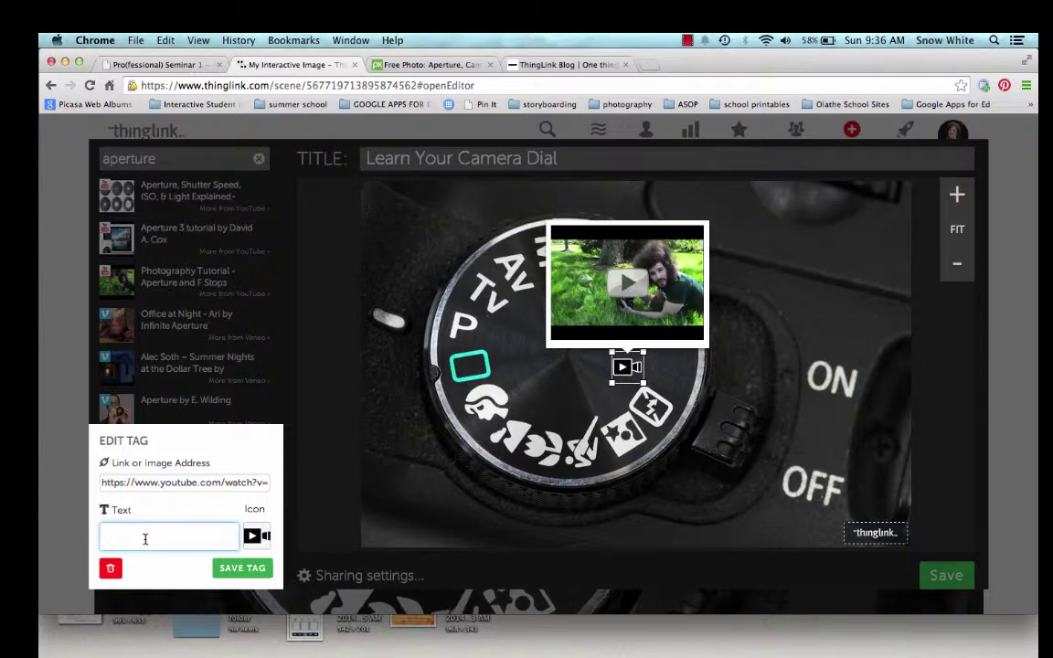
{"action": "type", "text": "Aperture Tu"}
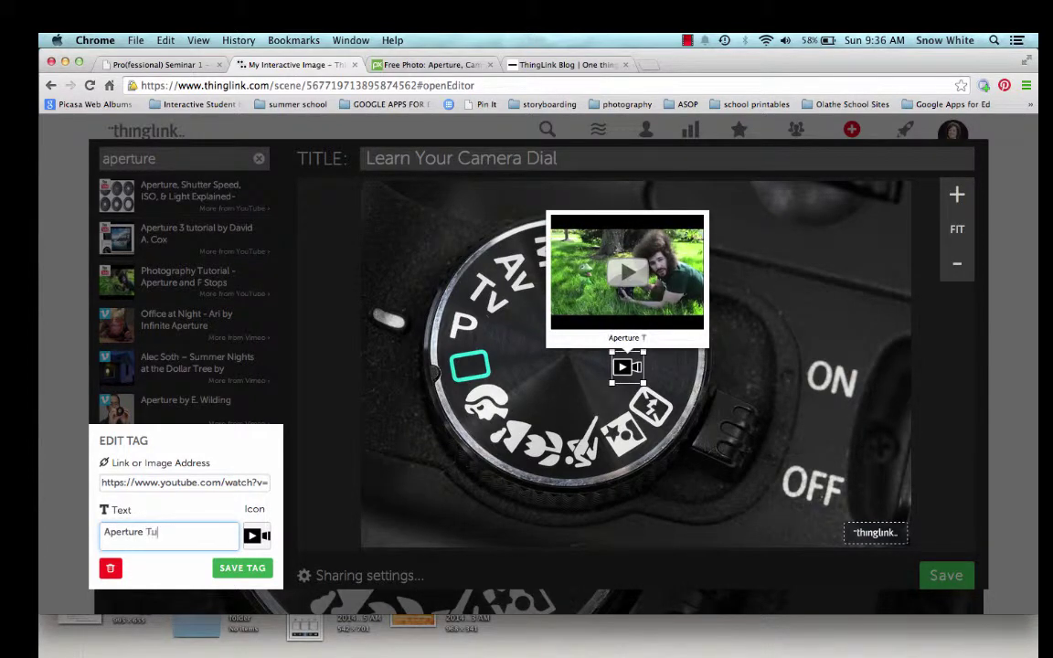
{"action": "type", "text": "torial"}
{"action": "left_click", "coordinate": [243, 568]}
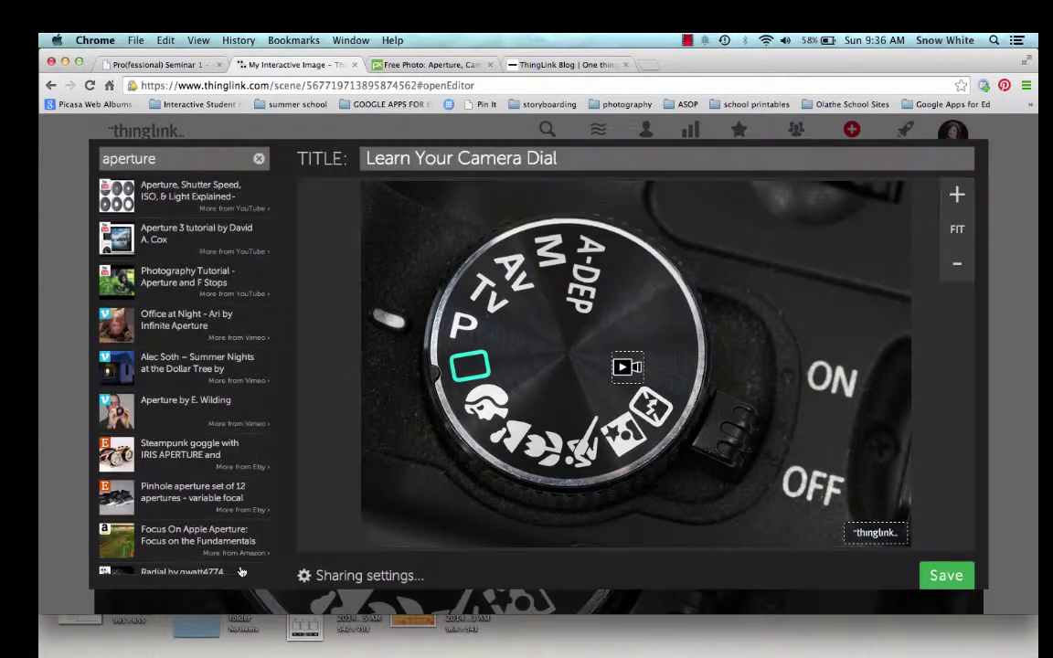
Step: Move the Aperture Tutorial tag up near Av, save it, and add a tag beside the green square
{"action": "left_click", "coordinate": [625, 366]}
{"action": "left_click_drag", "start_coordinate": [625, 366], "coordinate": [490, 233]}
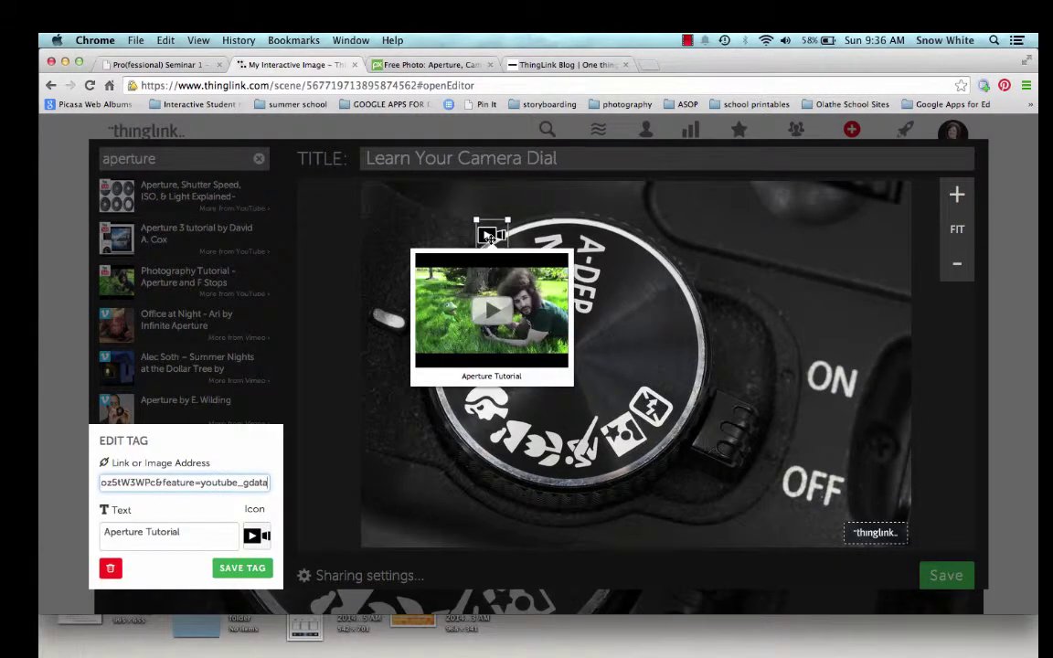
{"action": "left_click", "coordinate": [244, 567]}
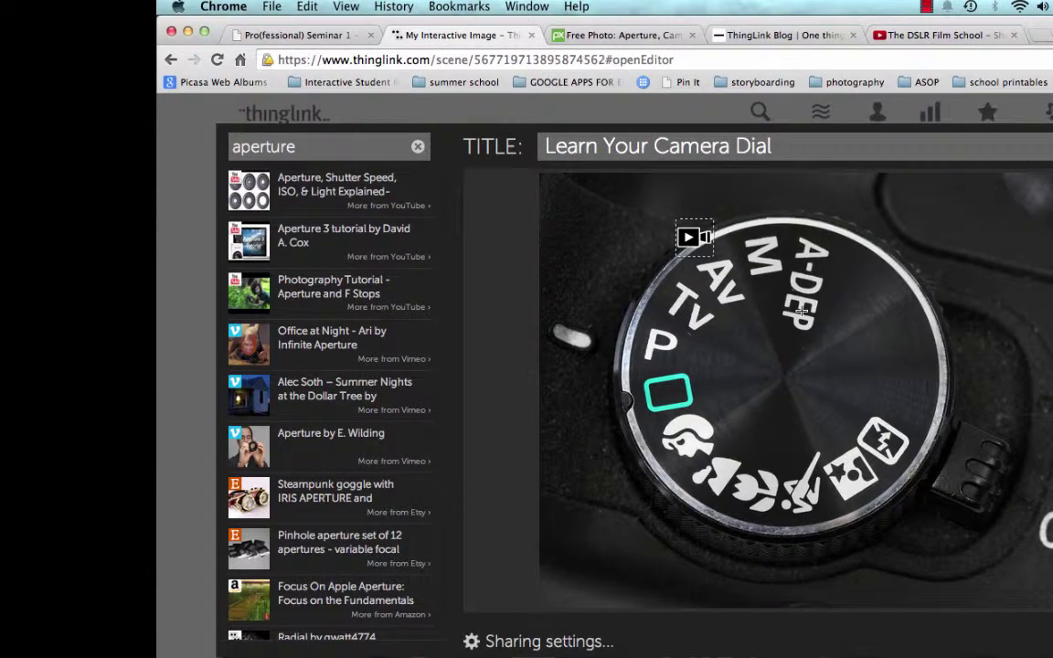
{"action": "left_click", "coordinate": [734, 386]}
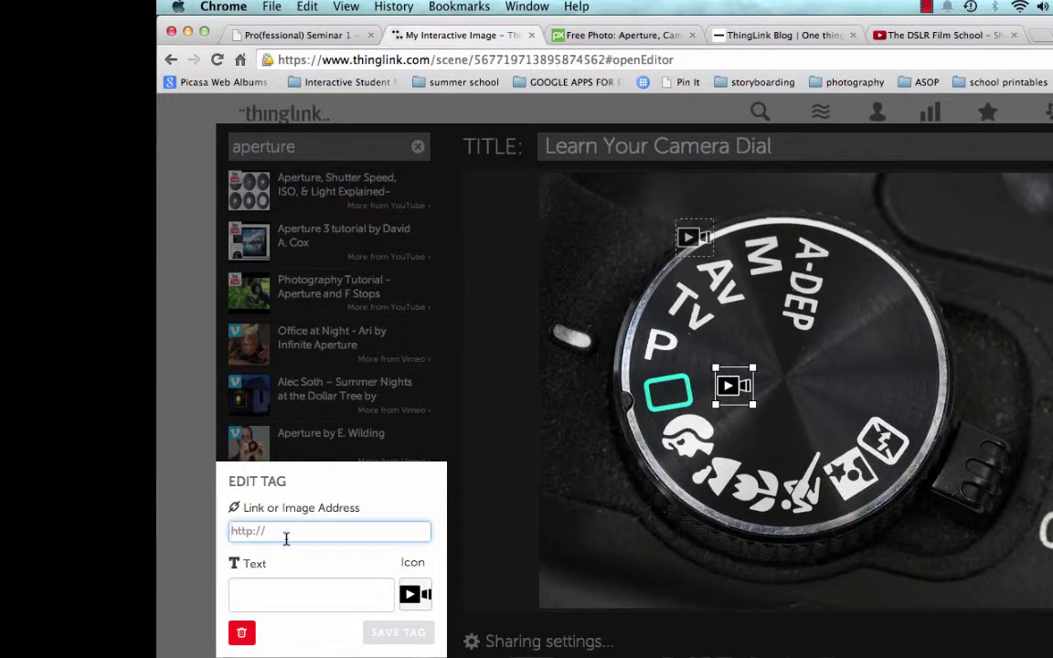
Step: Link the copied DSLR Film School video URL to the new tag, captioned 'Shutter Speed Explained'
{"action": "left_click", "coordinate": [947, 37]}
{"action": "left_click", "coordinate": [833, 60]}
{"action": "key", "text": "super+c"}
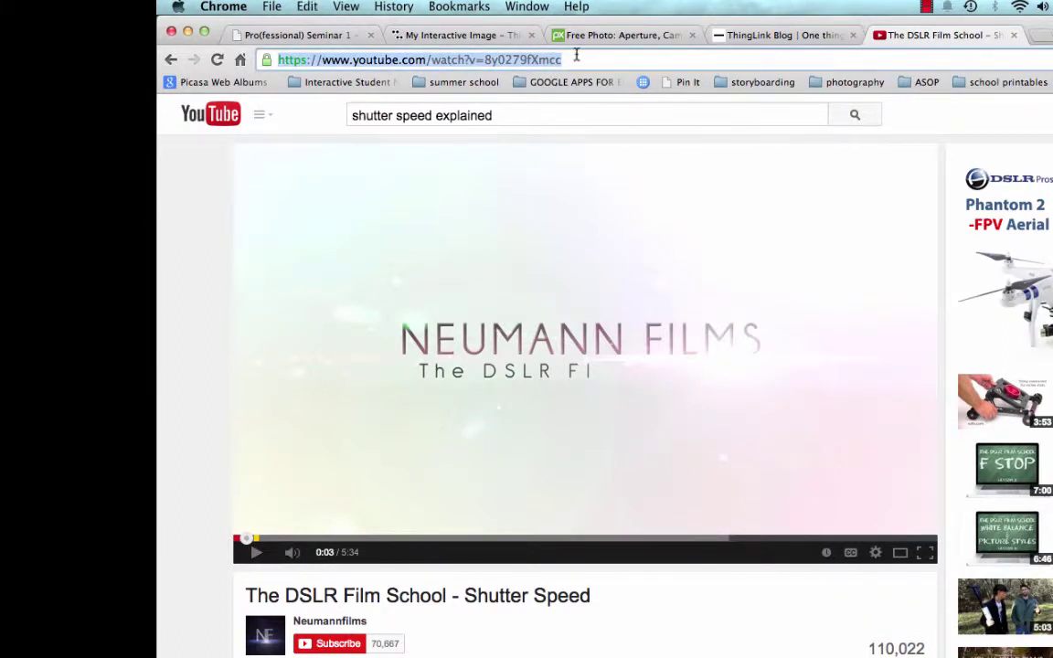
{"action": "left_click", "coordinate": [502, 37]}
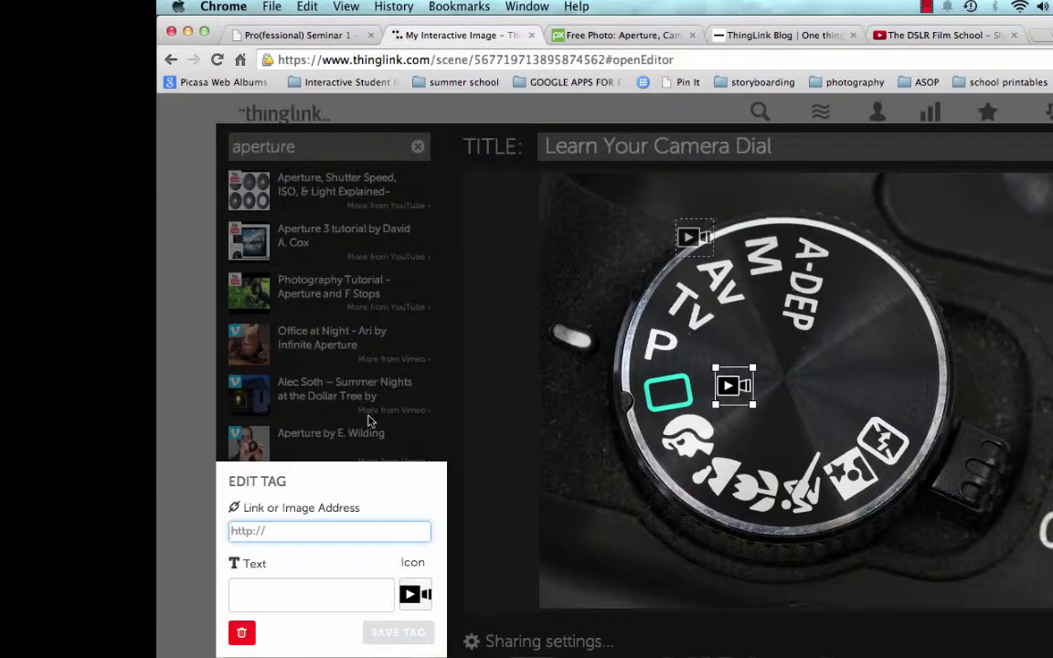
{"action": "key", "text": "super+v"}
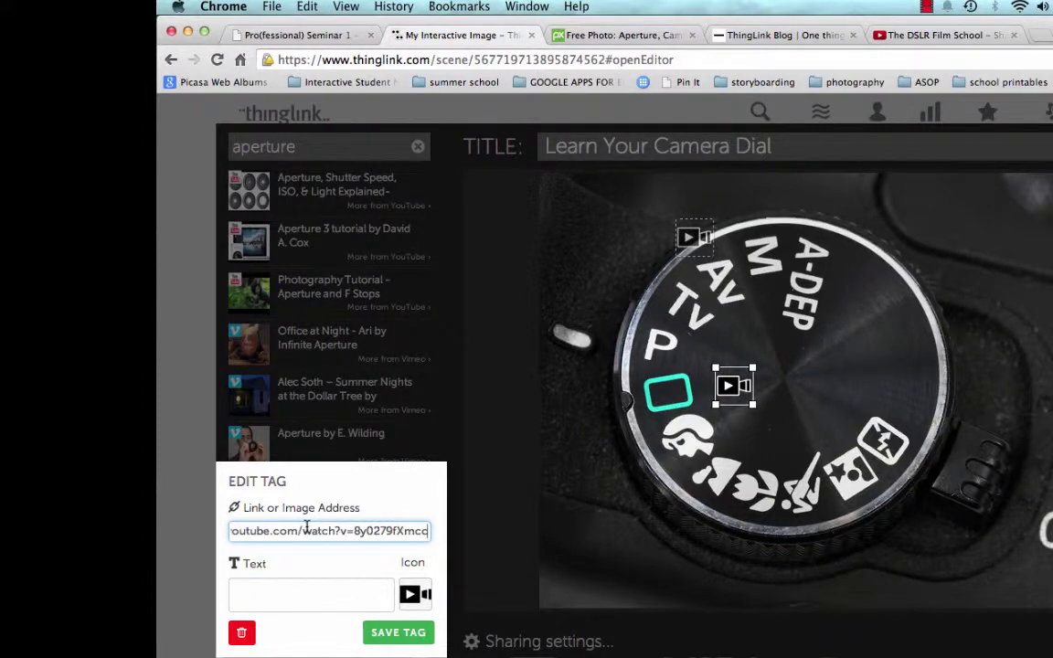
{"action": "left_click", "coordinate": [295, 593]}
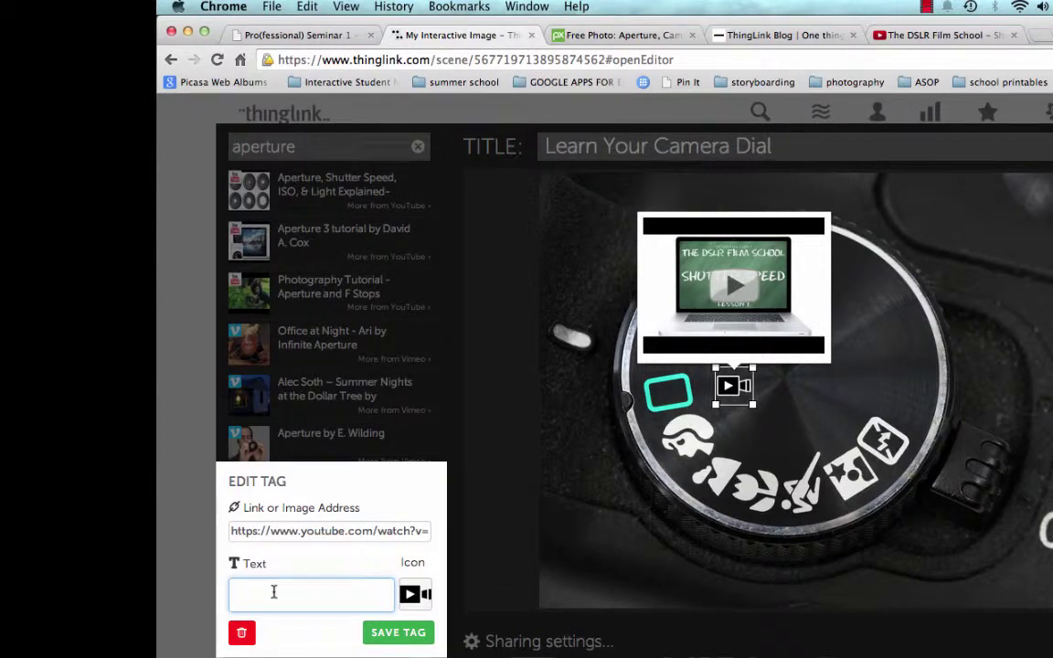
{"action": "type", "text": "Shutte"}
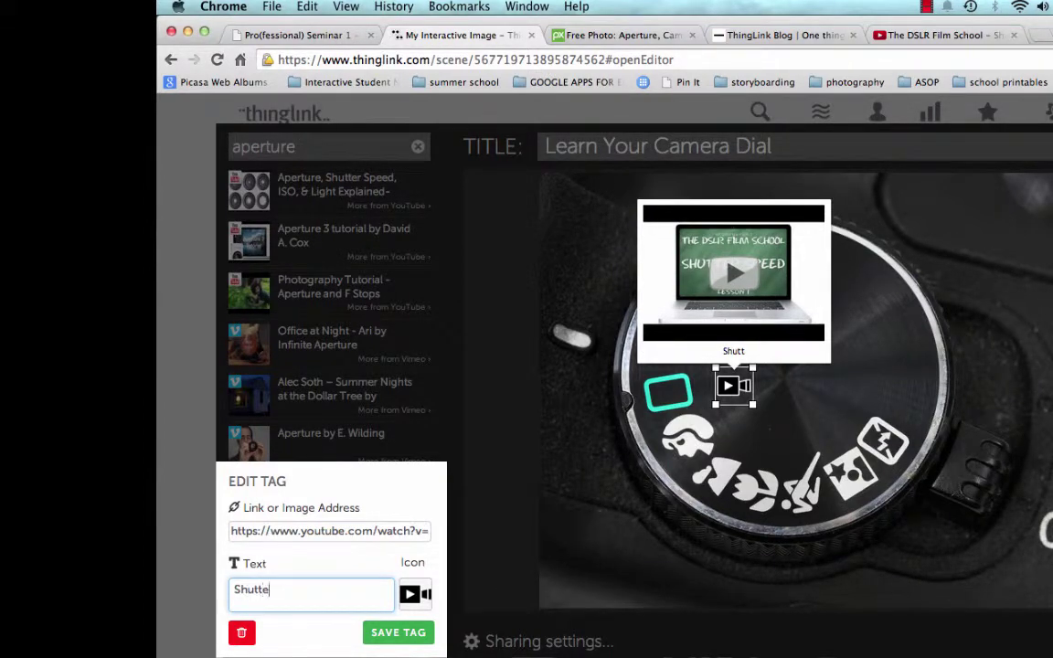
{"action": "type", "text": "r Speed"}
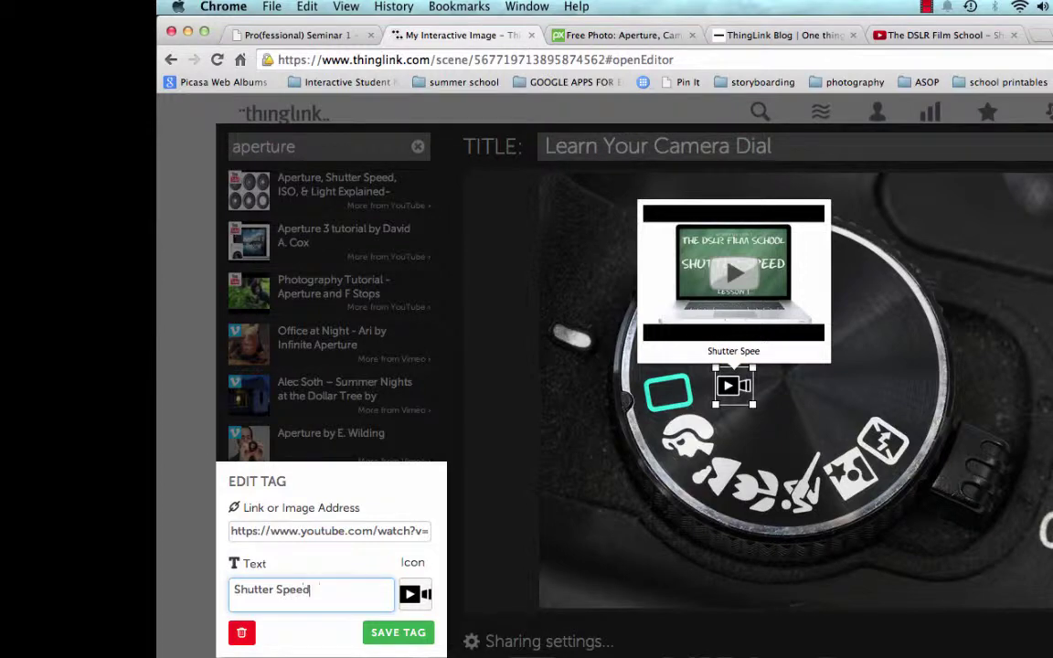
{"action": "type", "text": " Explained"}
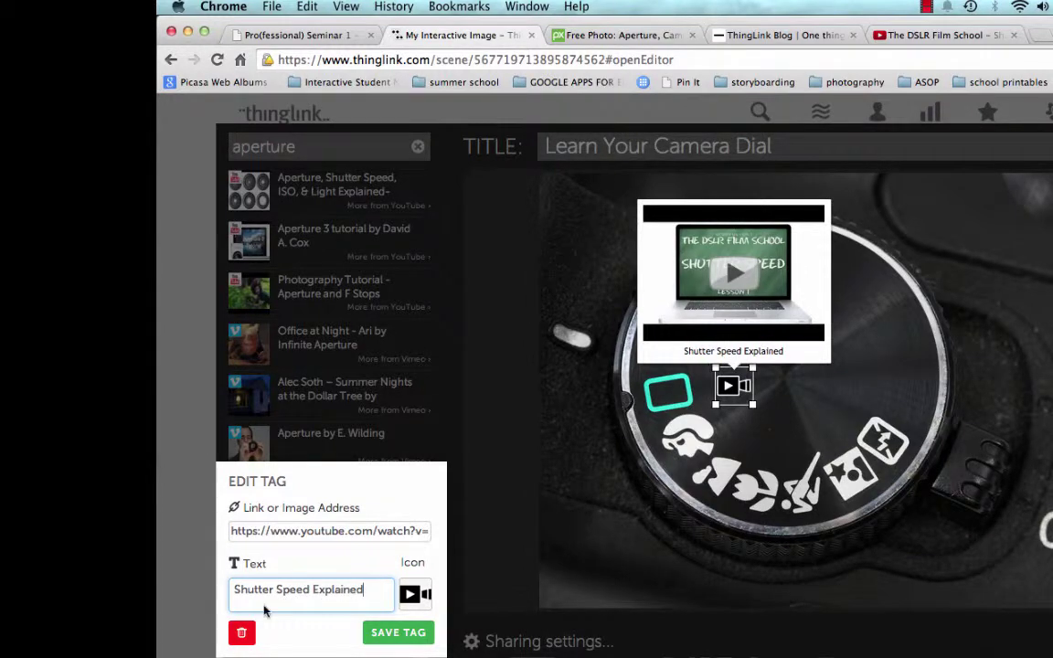
{"action": "left_click", "coordinate": [393, 632]}
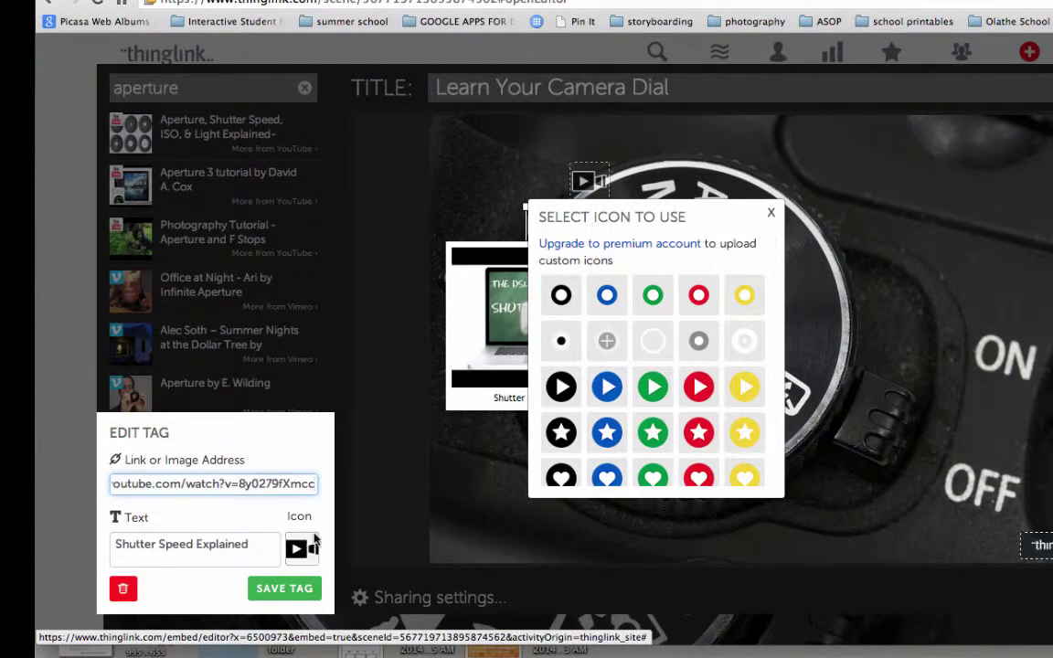
Step: Give the Shutter Speed Explained tag a green circle icon and save it
{"action": "scroll", "coordinate": [617, 413], "scroll_direction": "down", "scroll_amount": 5}
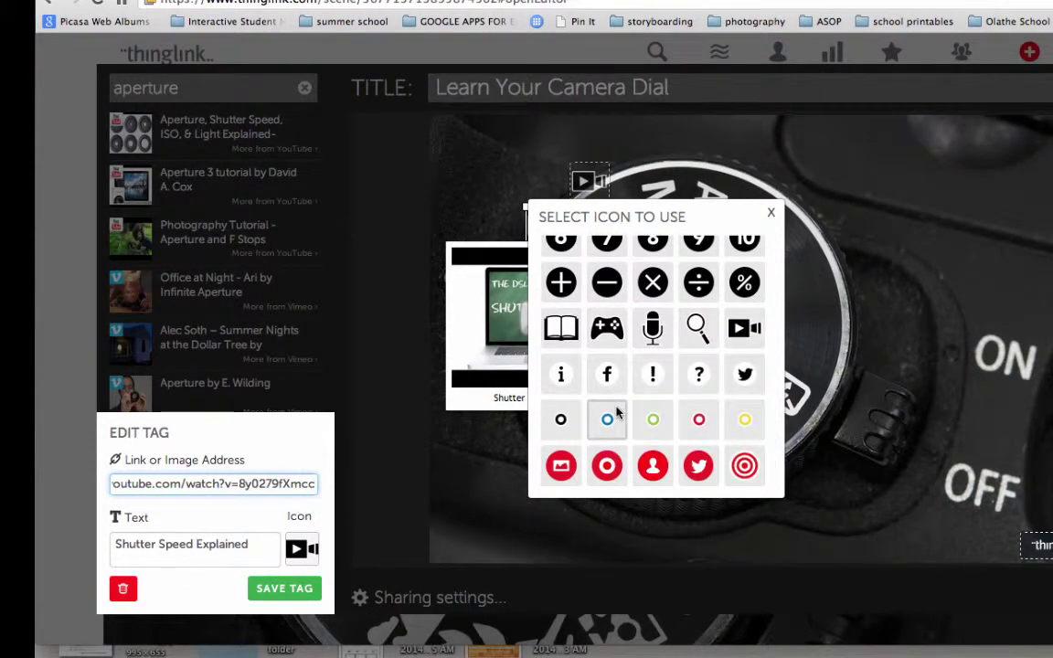
{"action": "scroll", "coordinate": [610, 429], "scroll_direction": "up", "scroll_amount": 5}
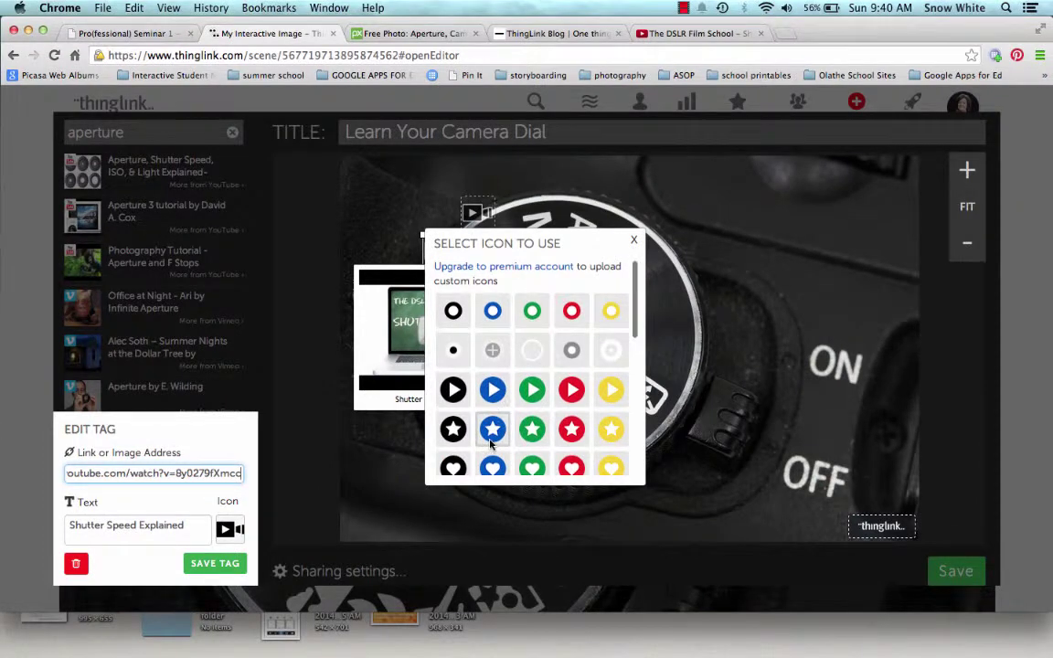
{"action": "left_click", "coordinate": [533, 311]}
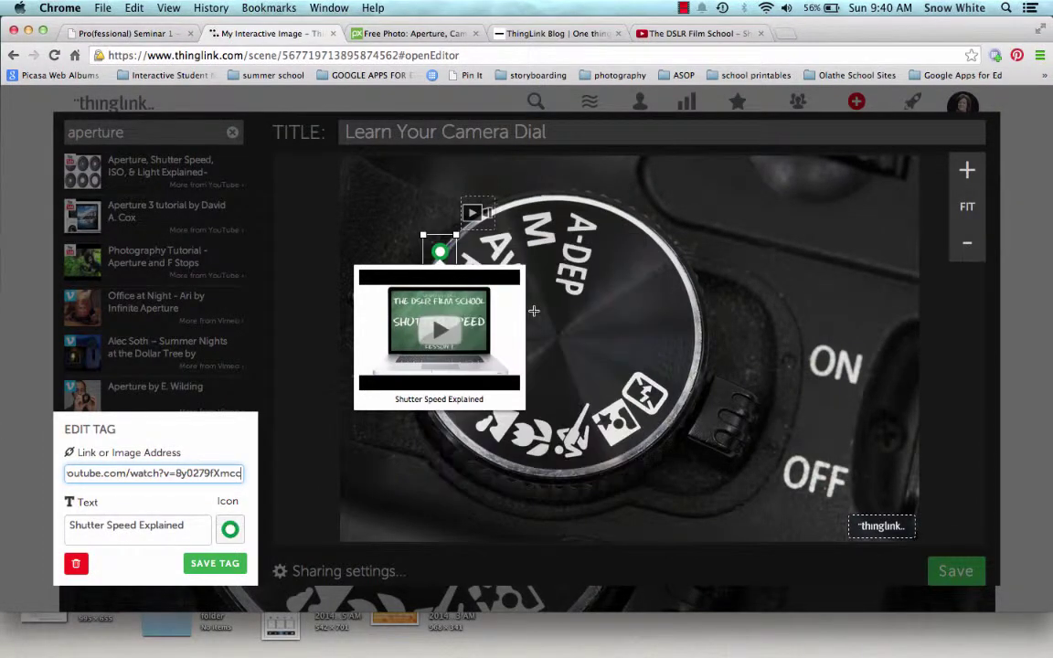
{"action": "left_click", "coordinate": [219, 563]}
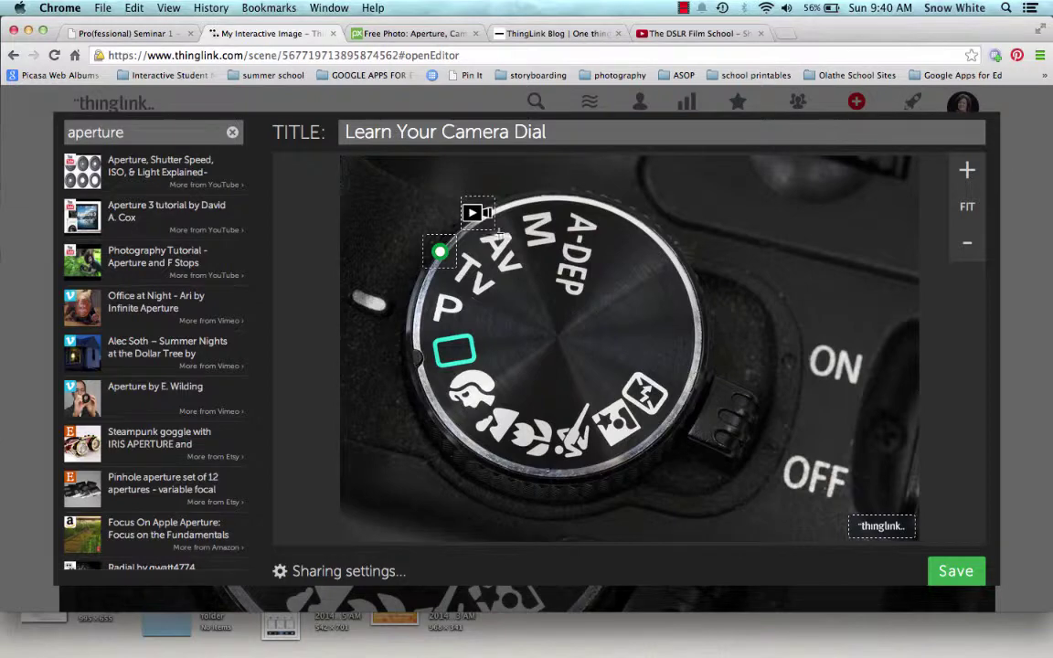
Step: Change the Aperture Tutorial tag's icon to a blue circle and save the tag
{"action": "left_click", "coordinate": [471, 212]}
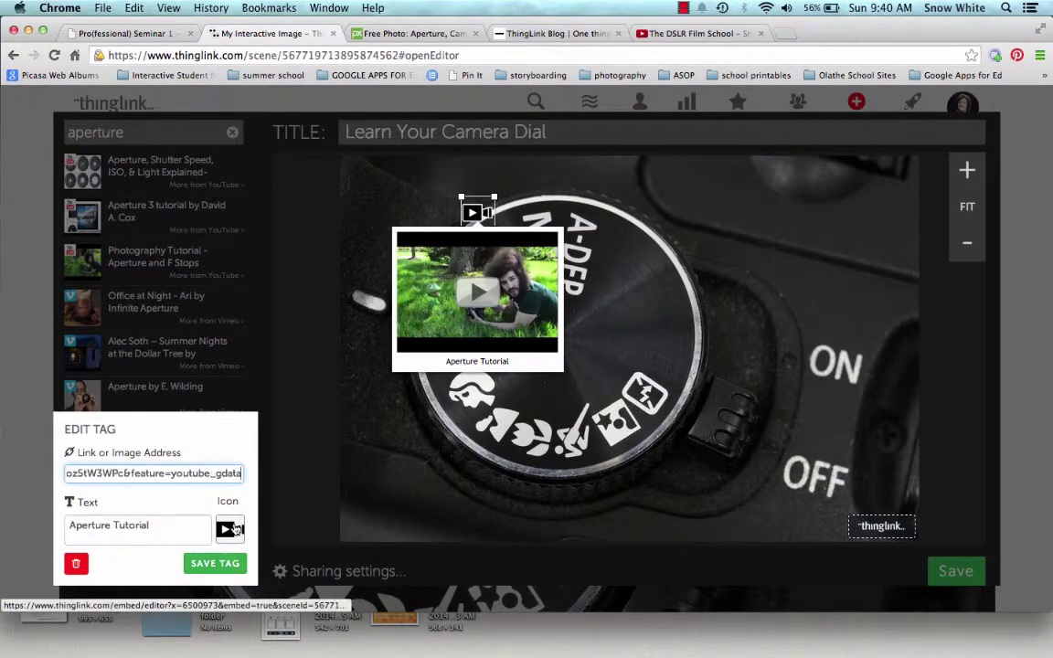
{"action": "left_click", "coordinate": [231, 529]}
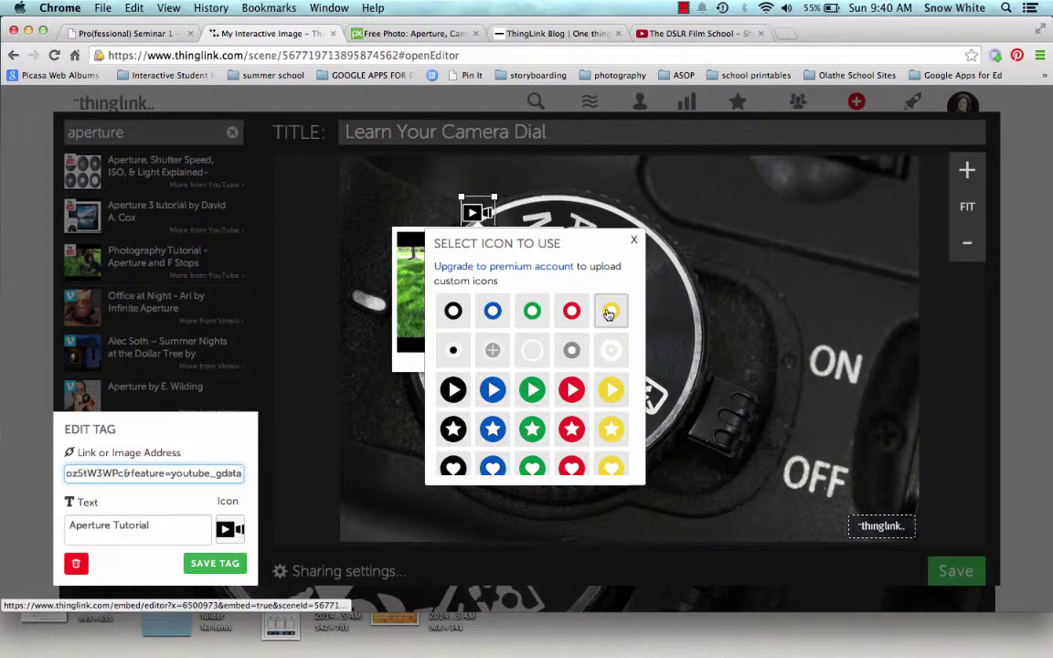
{"action": "left_click", "coordinate": [492, 311]}
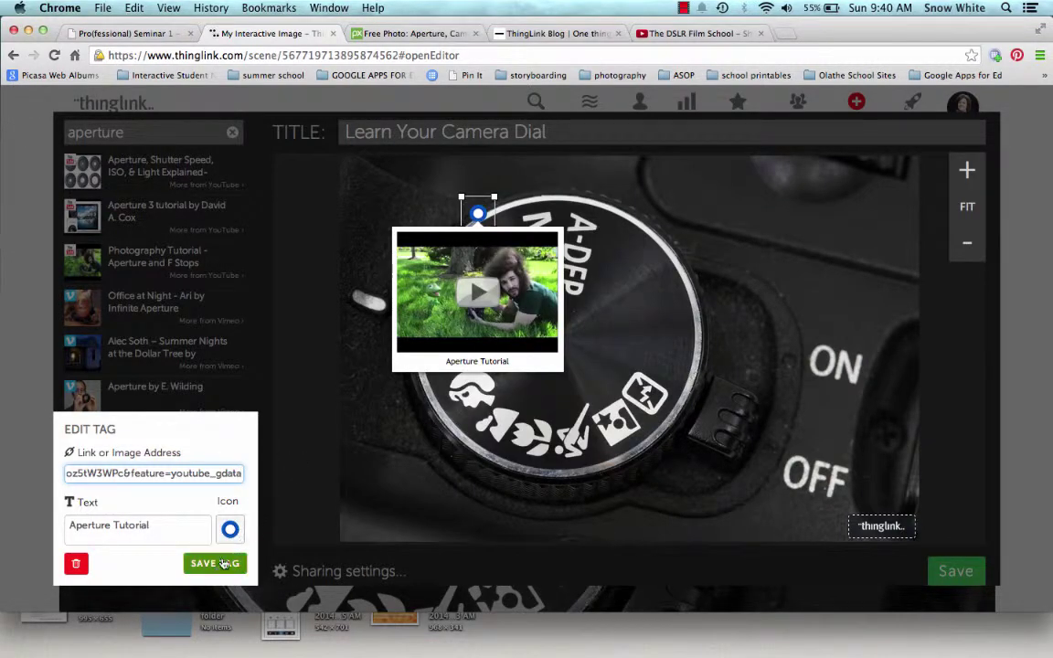
{"action": "left_click", "coordinate": [215, 563]}
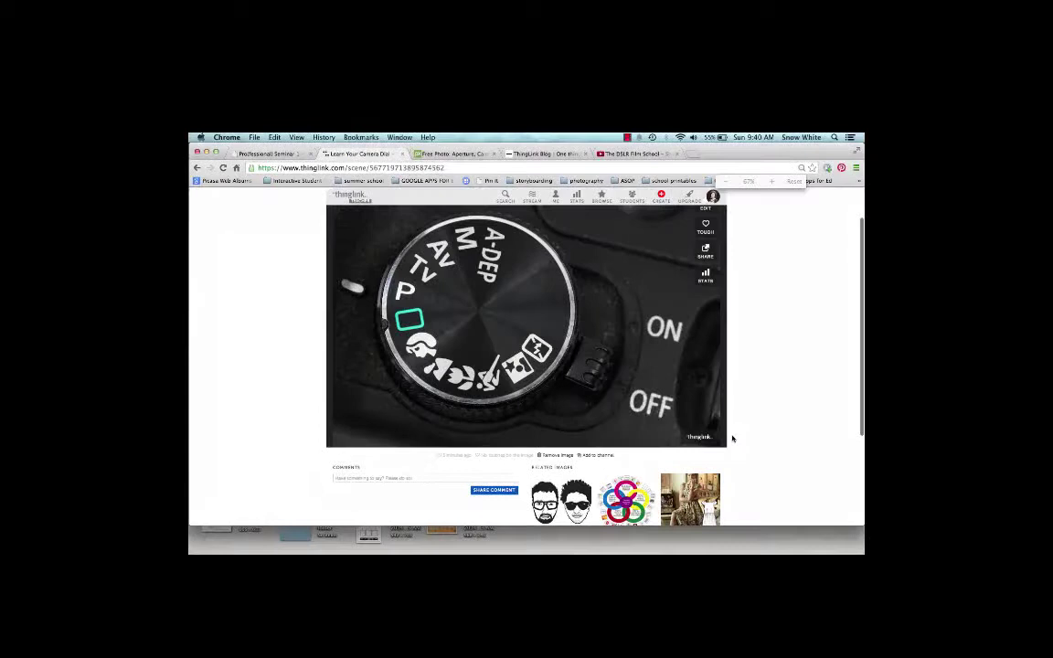
{"action": "scroll", "coordinate": [732, 438], "scroll_direction": "up", "scroll_amount": 2}
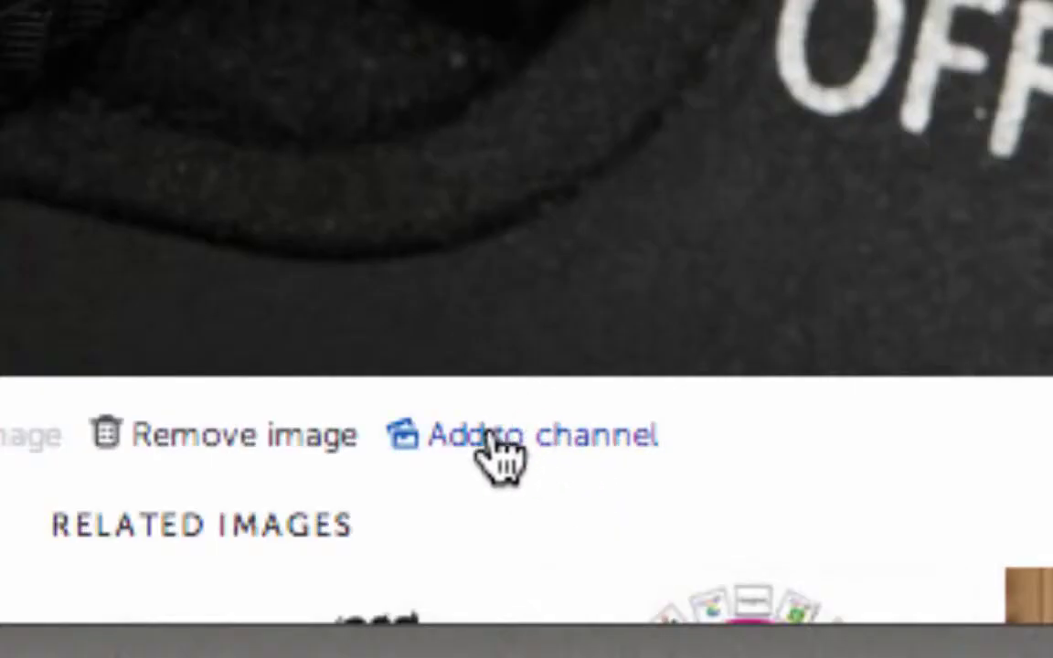
{"action": "left_click", "coordinate": [528, 439]}
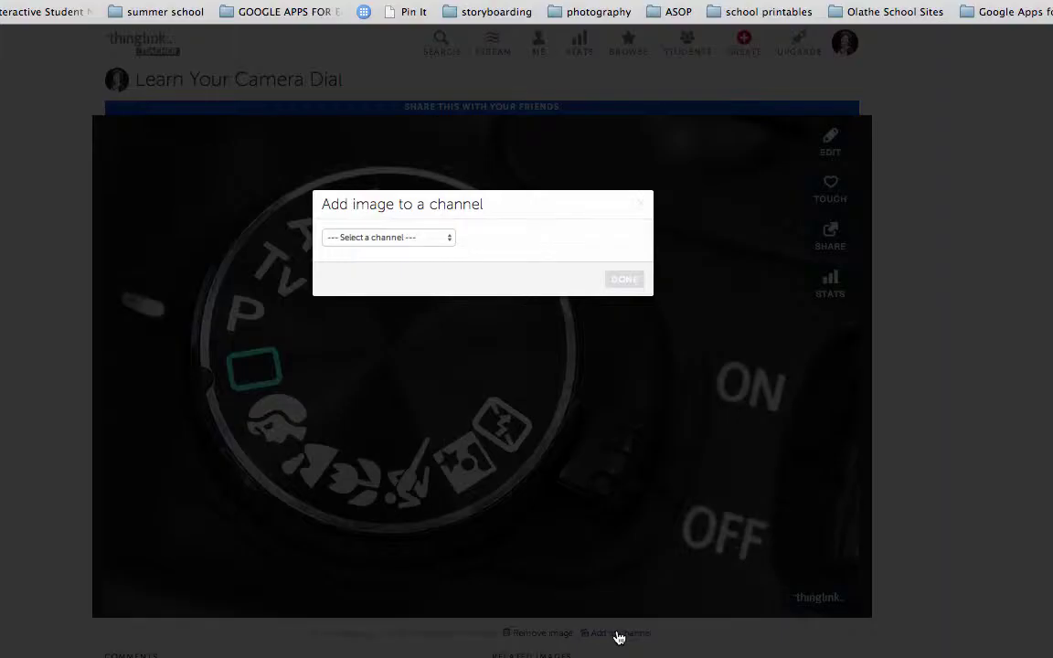
{"action": "left_click", "coordinate": [426, 240]}
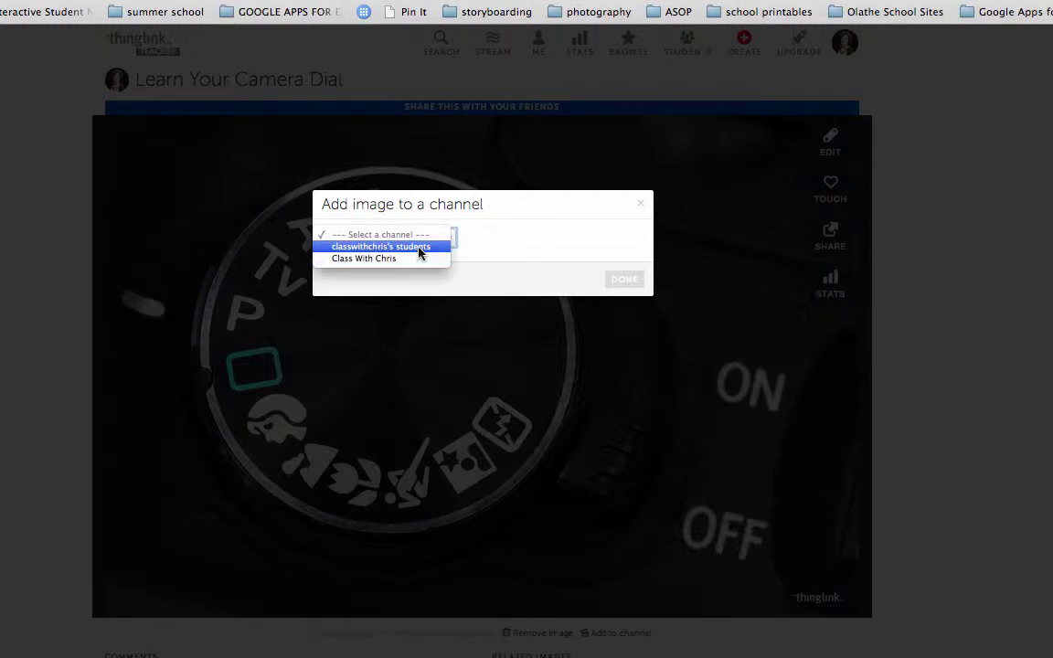
{"action": "left_click", "coordinate": [576, 394]}
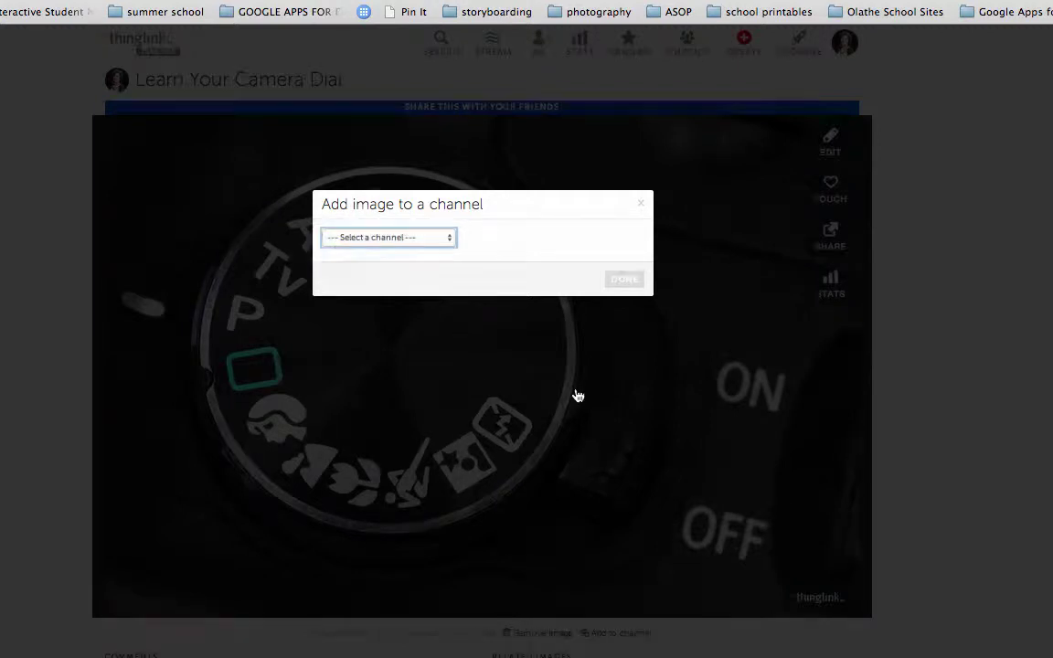
{"action": "left_click", "coordinate": [576, 394]}
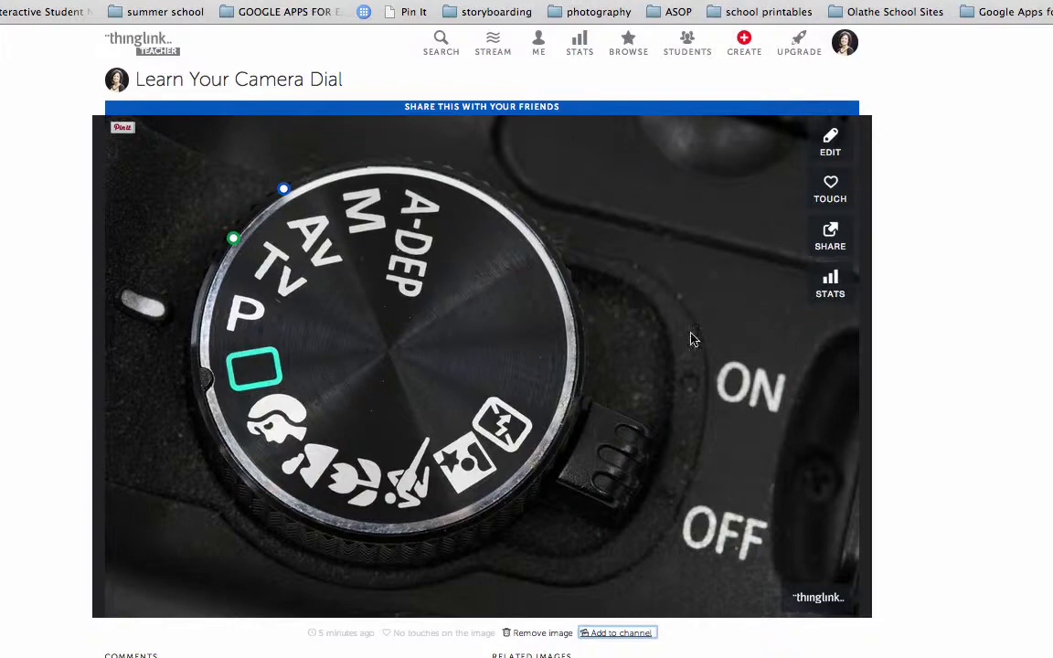
Step: Bring up the image's sharing options and switch the embed code to iframe format
{"action": "left_click", "coordinate": [829, 236]}
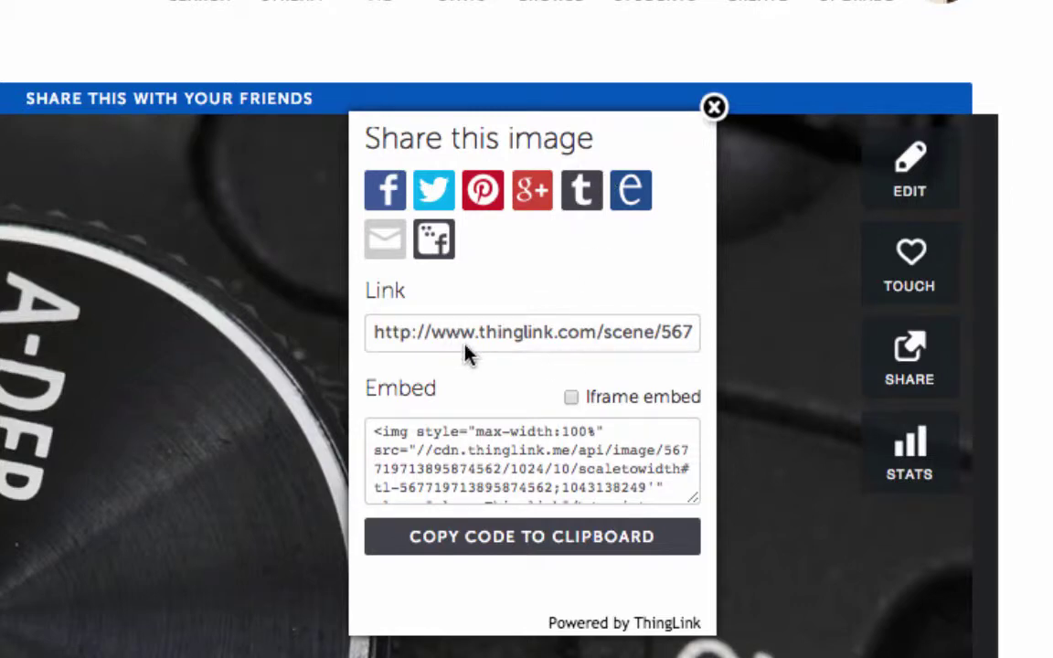
{"action": "left_click", "coordinate": [571, 397]}
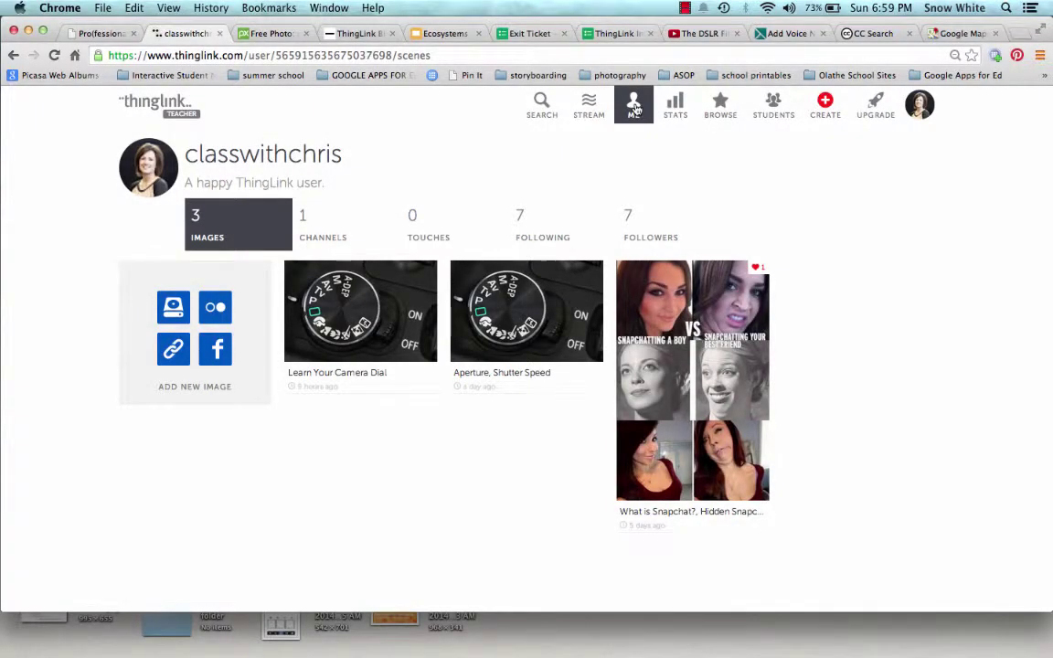
Step: Open the Manage group page for 'classwithchriss student group' and place the cursor in the invite field
{"action": "left_click", "coordinate": [772, 110]}
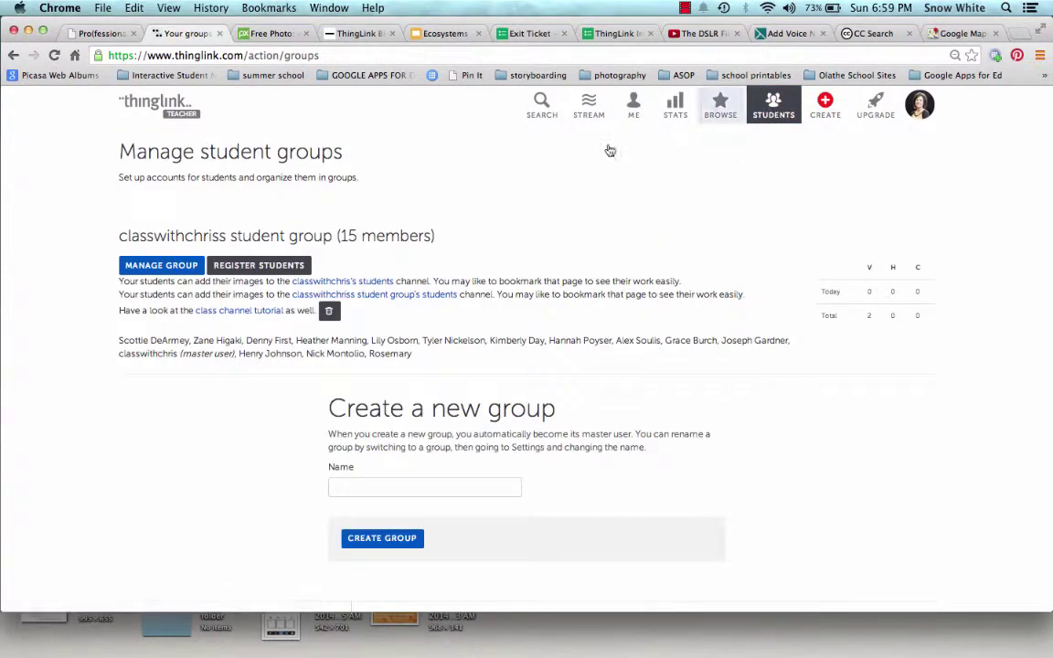
{"action": "left_click", "coordinate": [153, 267]}
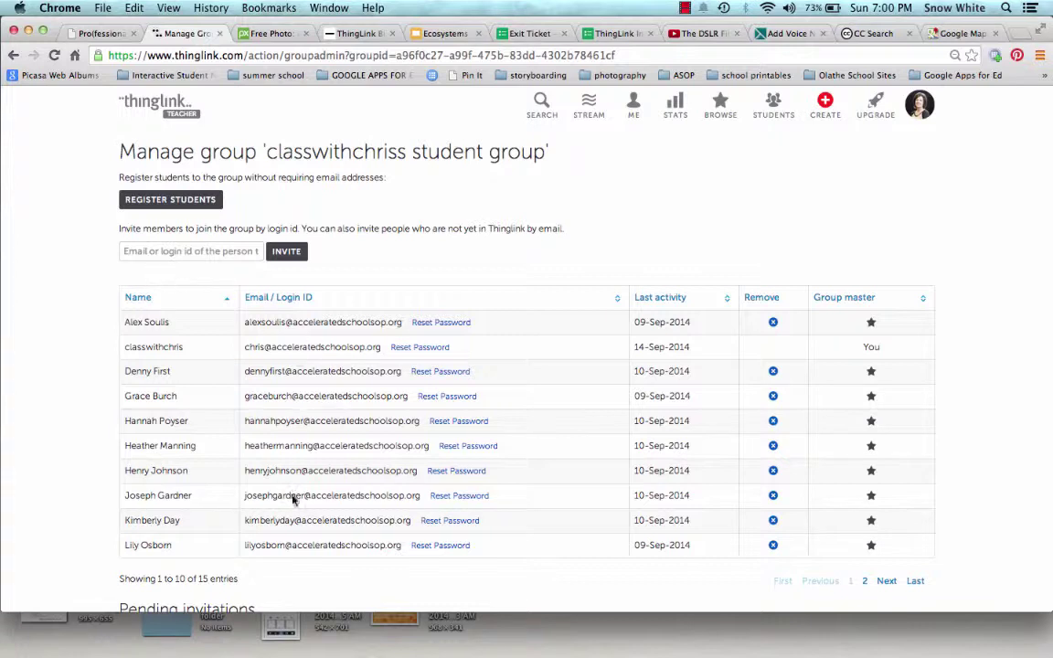
{"action": "left_click", "coordinate": [176, 249]}
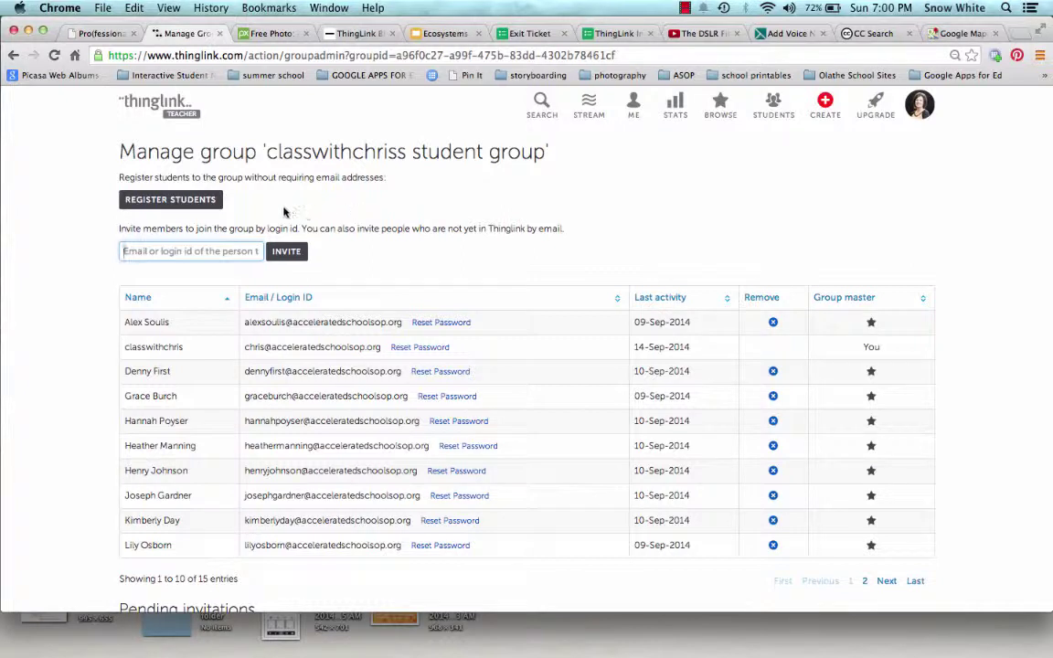
Step: In the Register Students form, enter the new students' full names, one per line
{"action": "left_click", "coordinate": [172, 201]}
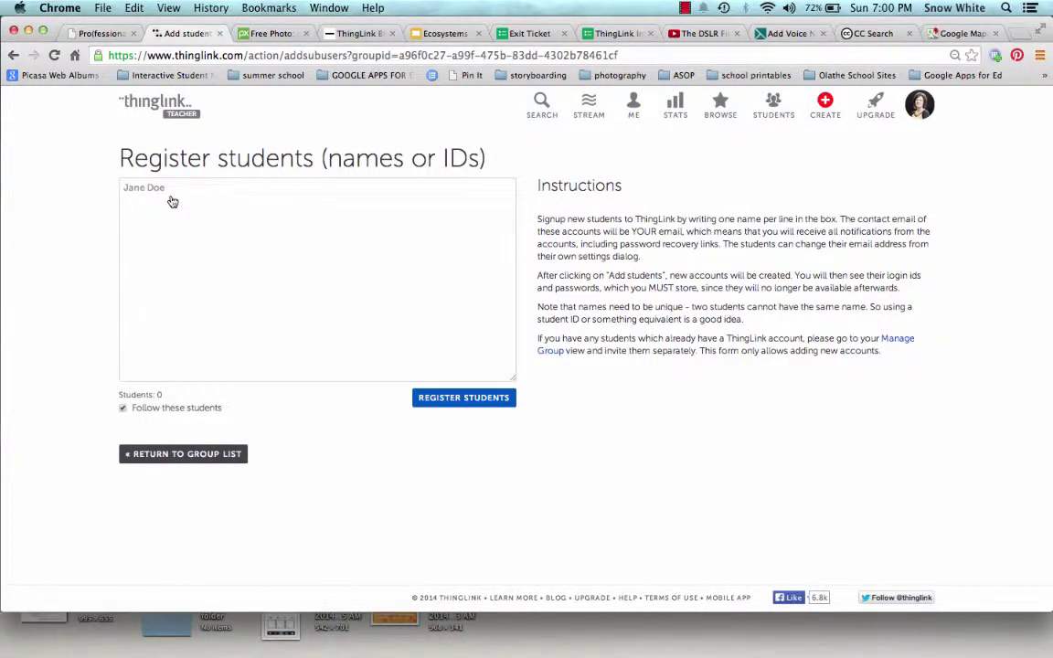
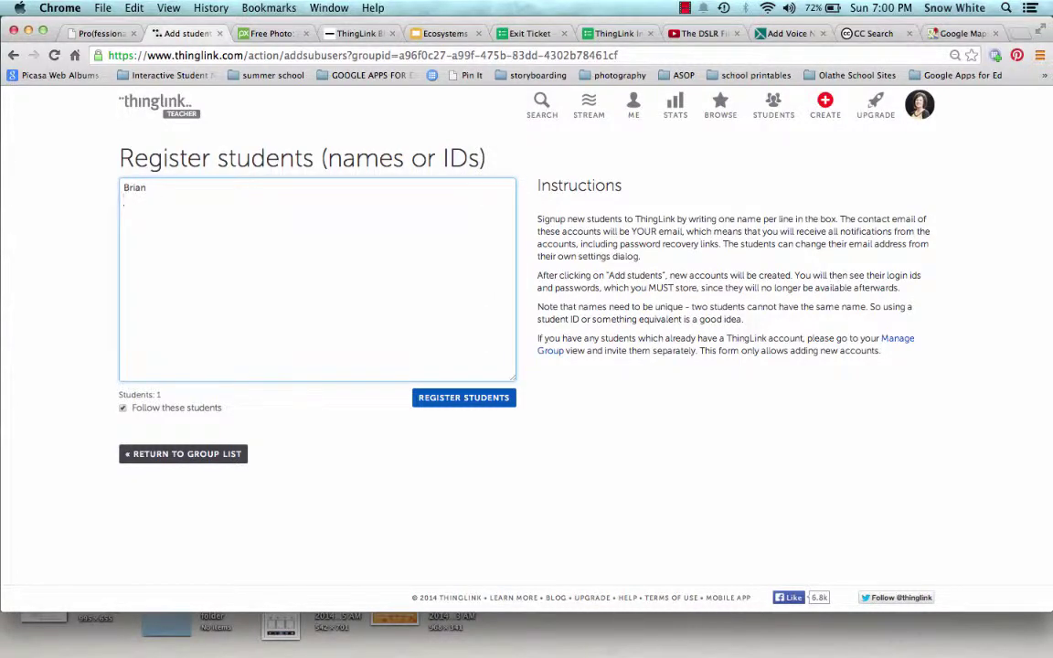
{"action": "key", "text": "Return"}
{"action": "type", "text": "Nathan"}
Step: Create the three student accounts and scroll through their one-time login ID and password sheet
{"action": "left_click", "coordinate": [436, 407]}
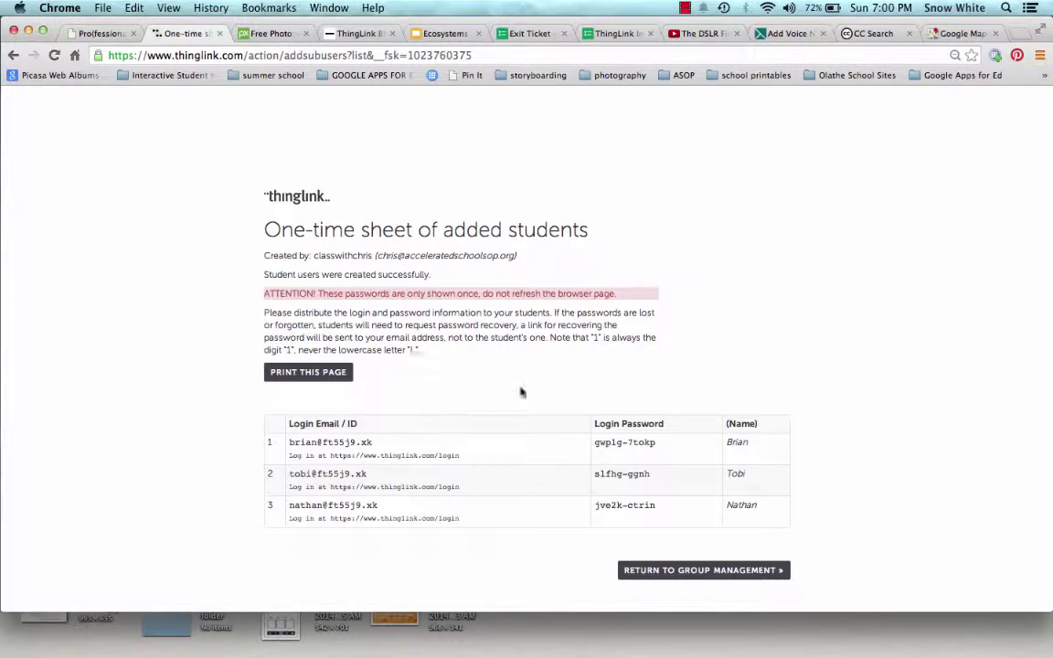
{"action": "scroll", "coordinate": [774, 381], "scroll_direction": "down", "scroll_amount": 3}
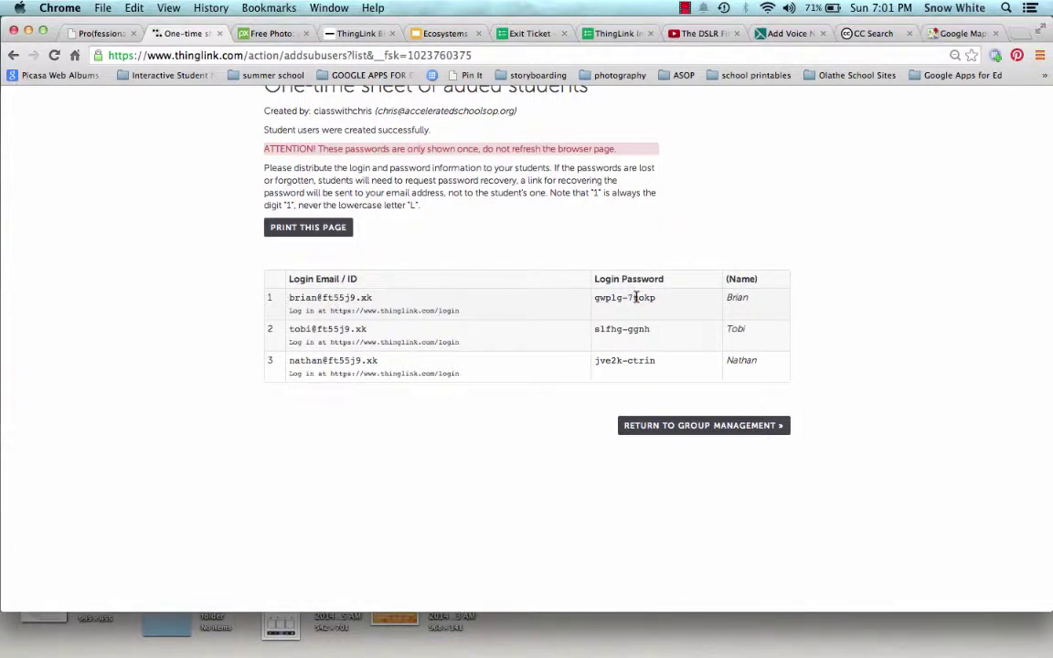
{"action": "scroll", "coordinate": [652, 240], "scroll_direction": "up", "scroll_amount": 4}
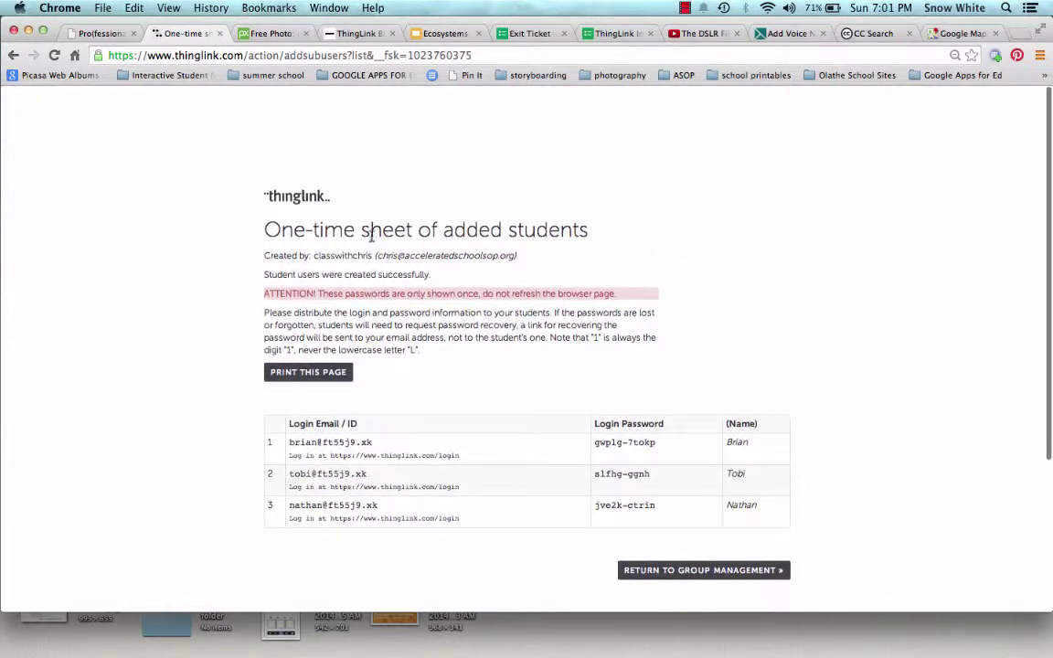